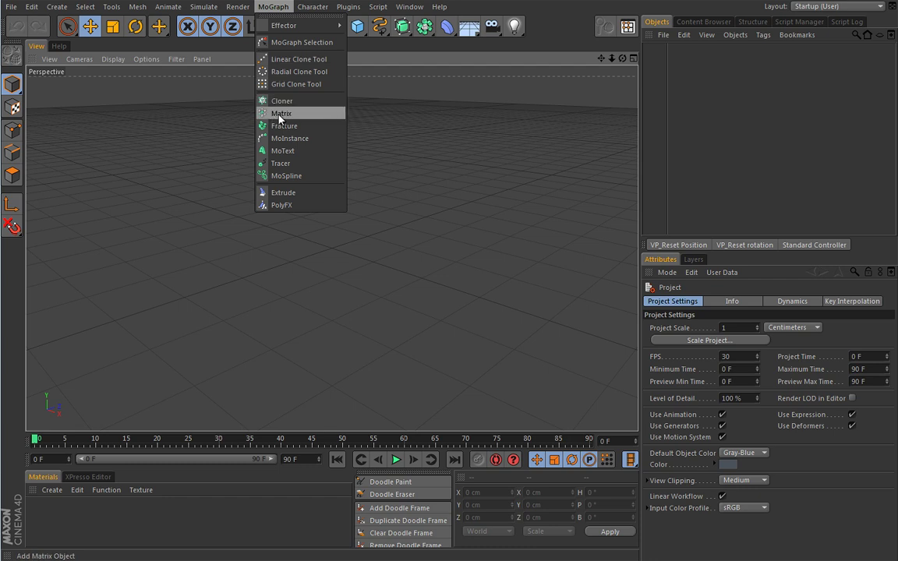
Add a MoGraph Matrix object and set its distribution mode to Linear
{"action": "left_click", "coordinate": [281, 114]}
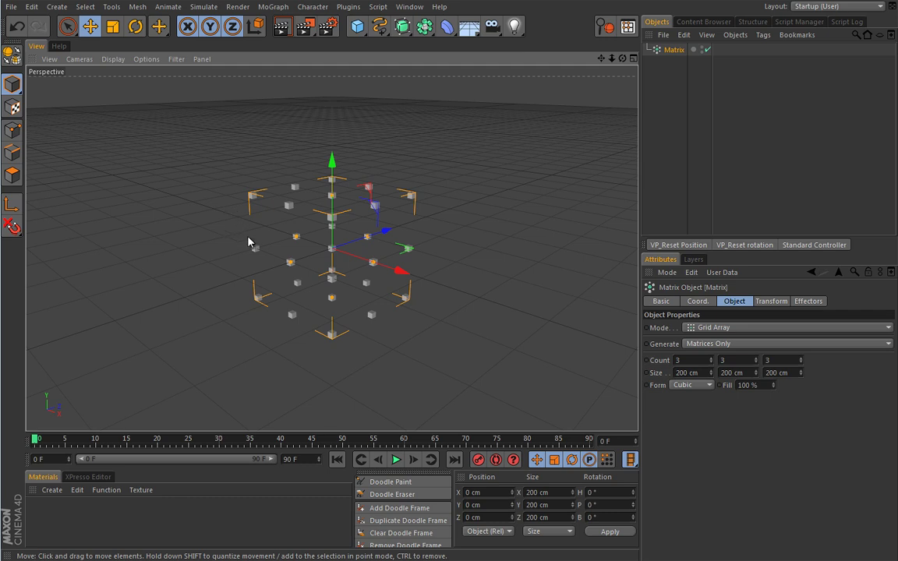
{"action": "left_click_drag", "start_coordinate": [273, 235], "coordinate": [298, 234], "text": "alt"}
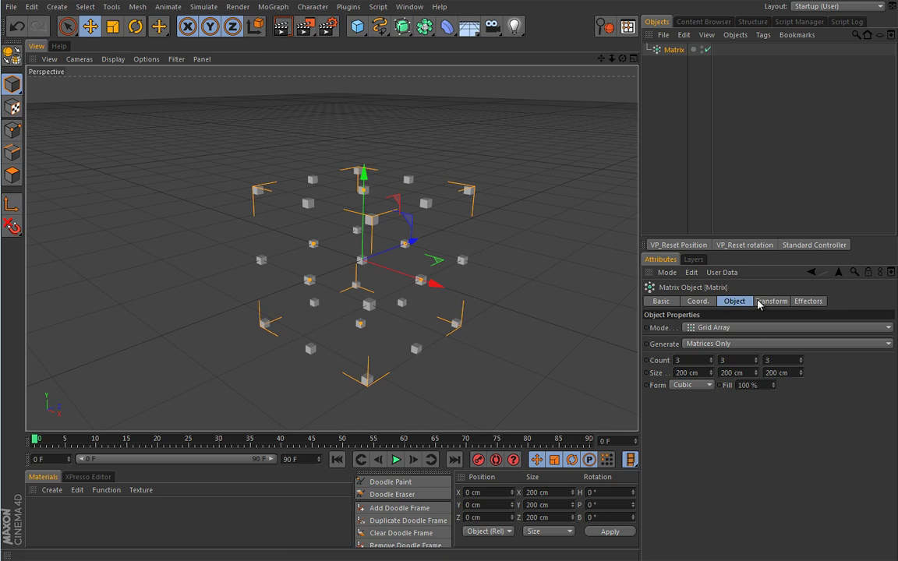
{"action": "left_click", "coordinate": [711, 328]}
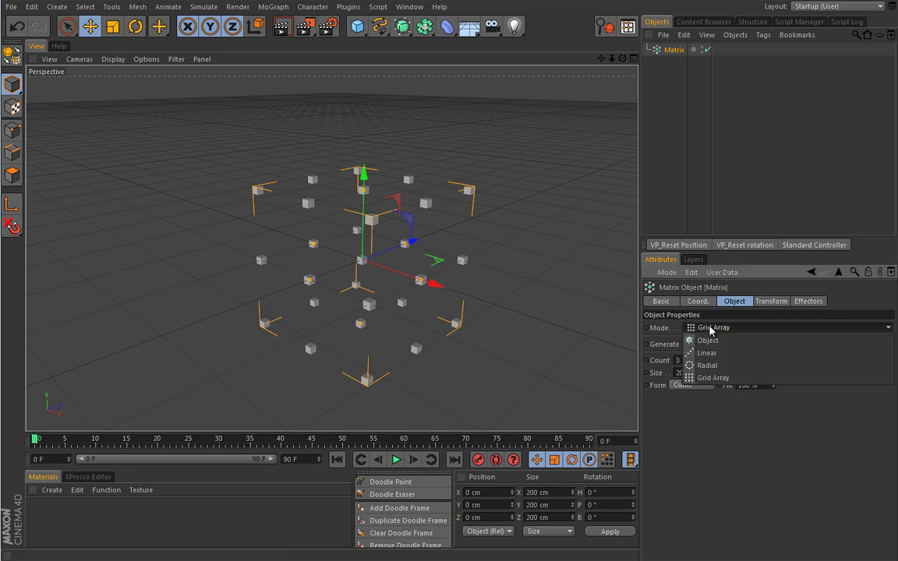
{"action": "left_click", "coordinate": [710, 354]}
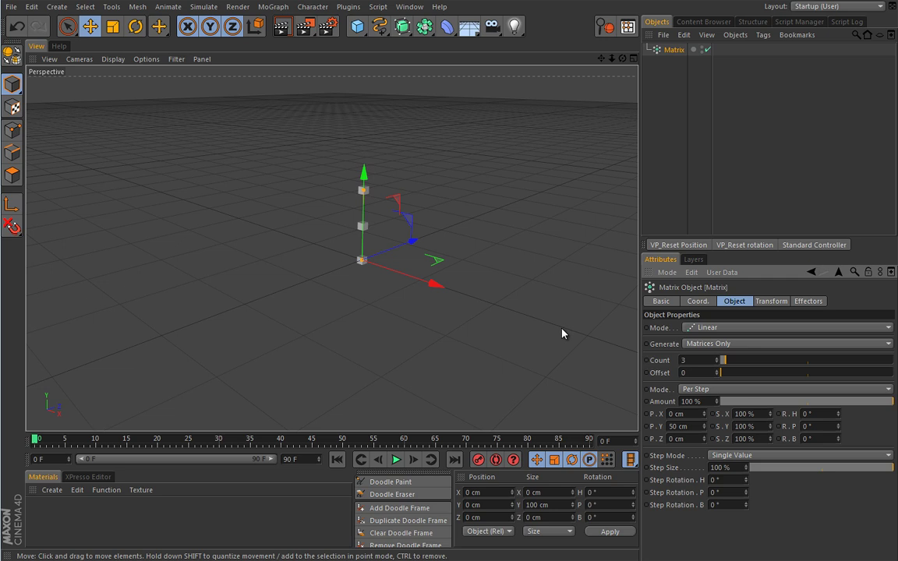
{"action": "left_click", "coordinate": [768, 302]}
{"action": "left_click", "coordinate": [805, 301]}
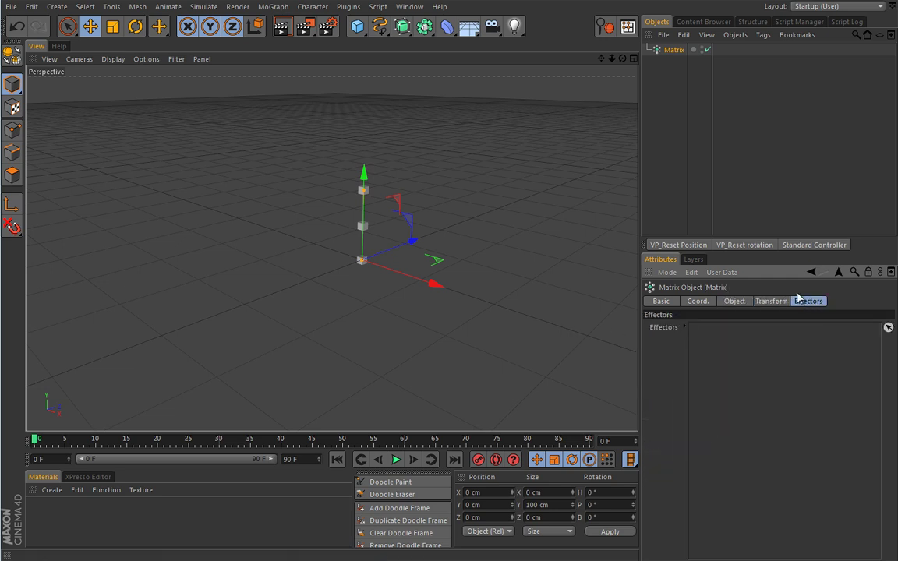
{"action": "left_click", "coordinate": [733, 301]}
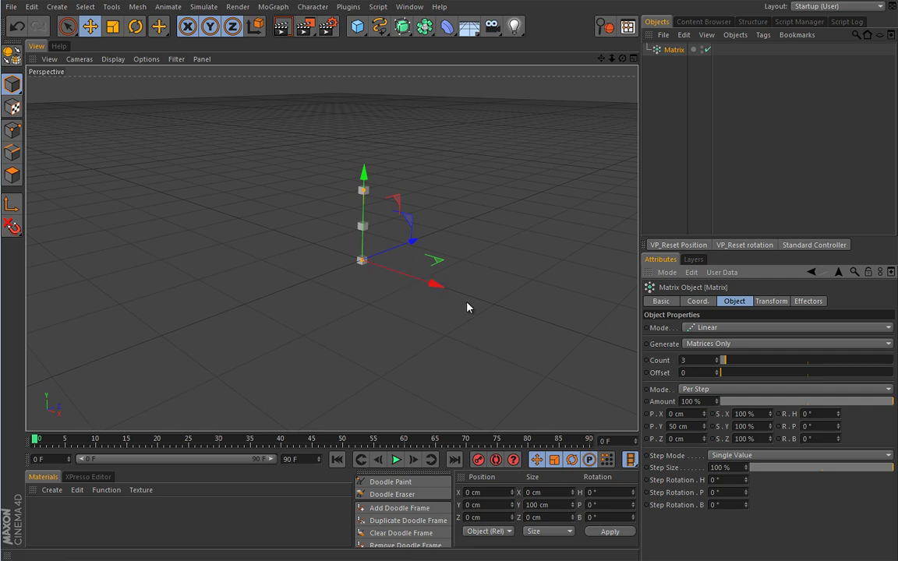
Switch the Matrix's Generate option to Thinking Particles and back to Matrices Only
{"action": "left_click", "coordinate": [887, 348]}
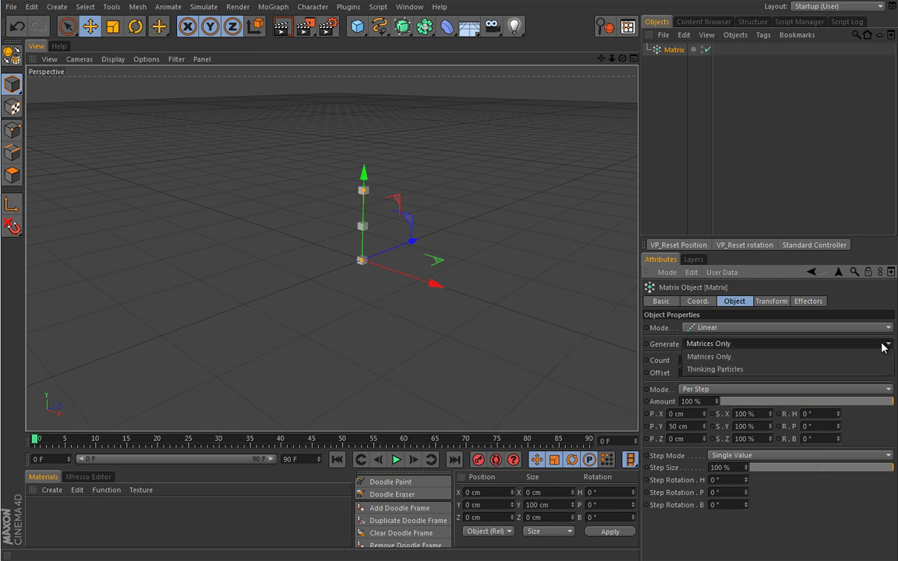
{"action": "left_click", "coordinate": [782, 368]}
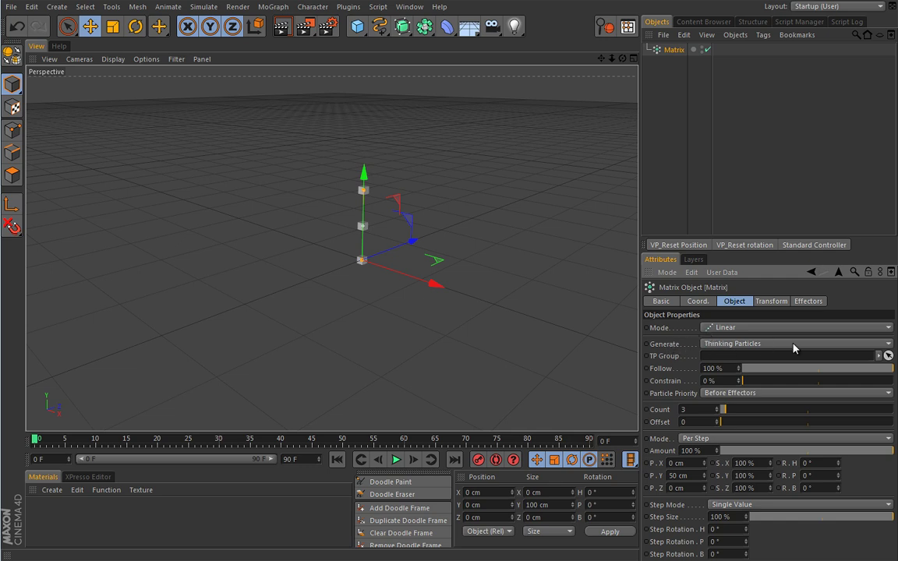
{"action": "left_click", "coordinate": [722, 344]}
{"action": "left_click", "coordinate": [727, 356]}
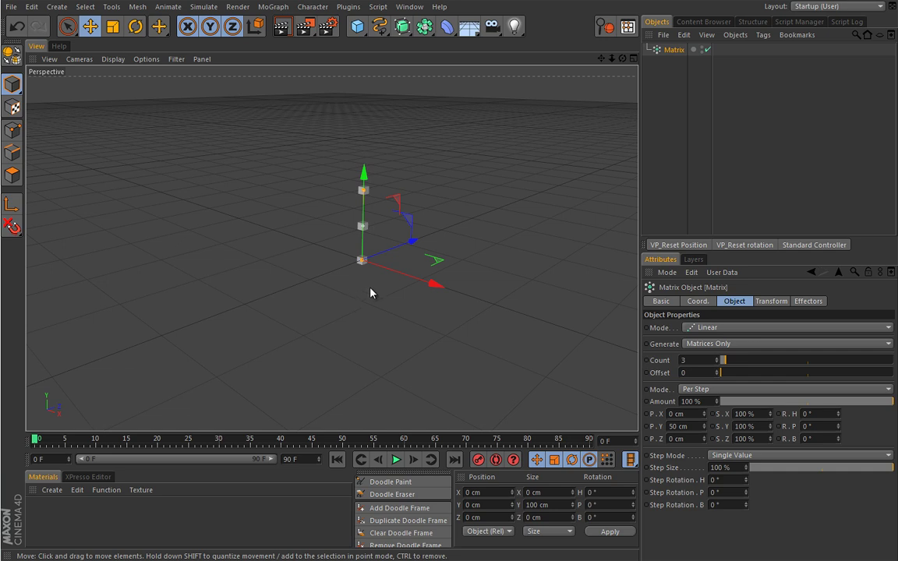
Disable and deselect the Matrix object, play the animation briefly and return to frame 0
{"action": "left_click", "coordinate": [708, 49]}
{"action": "left_click", "coordinate": [662, 91]}
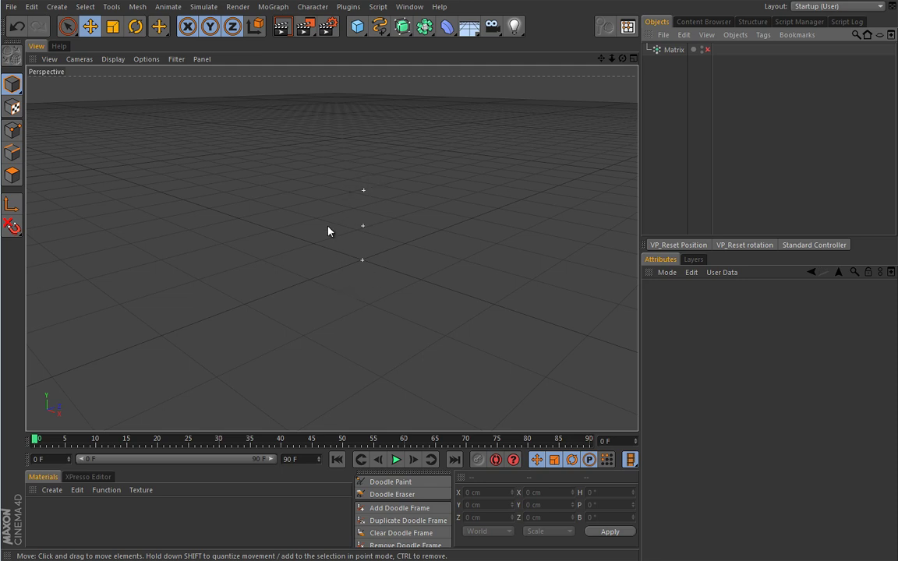
{"action": "left_click", "coordinate": [395, 460]}
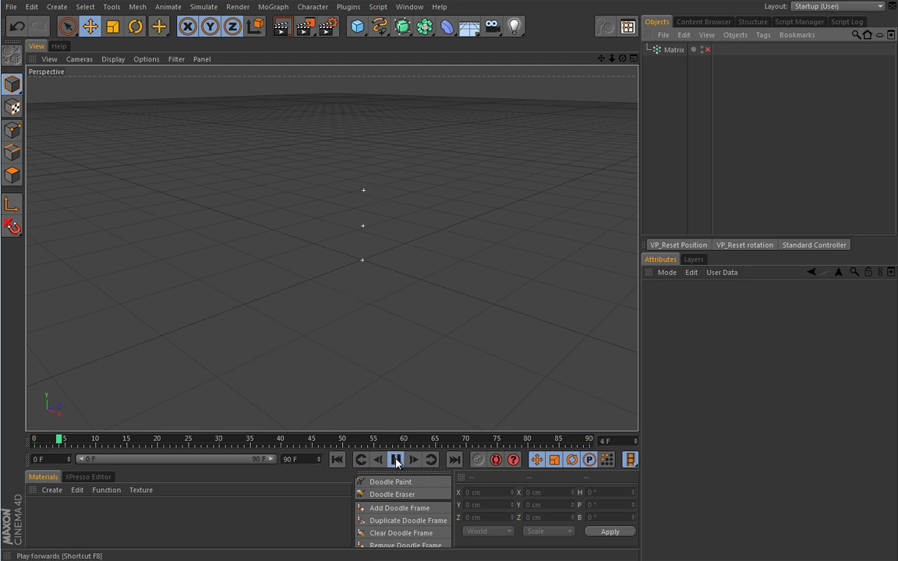
{"action": "left_click", "coordinate": [396, 460]}
{"action": "left_click", "coordinate": [337, 460]}
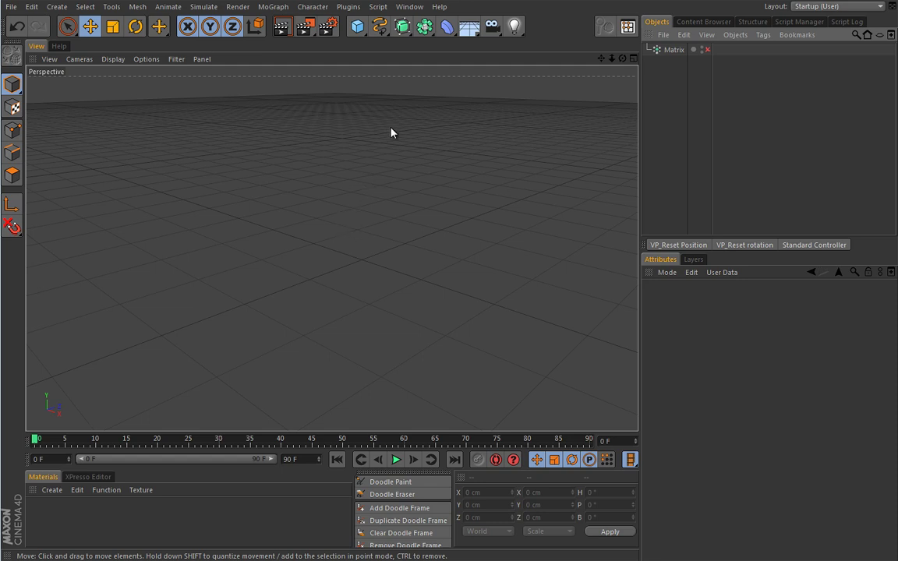
{"action": "left_click", "coordinate": [447, 27]}
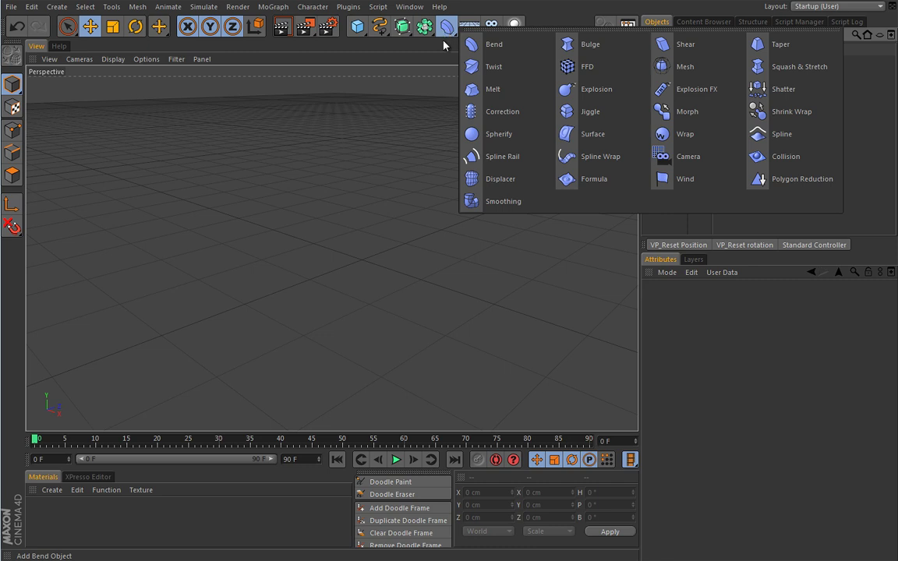
{"action": "left_click", "coordinate": [416, 67]}
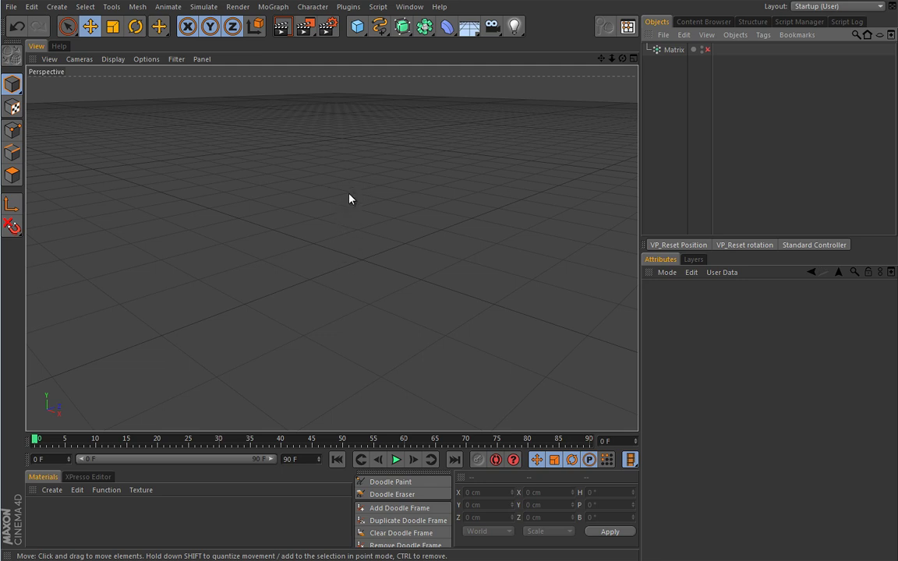
{"action": "left_click", "coordinate": [274, 6]}
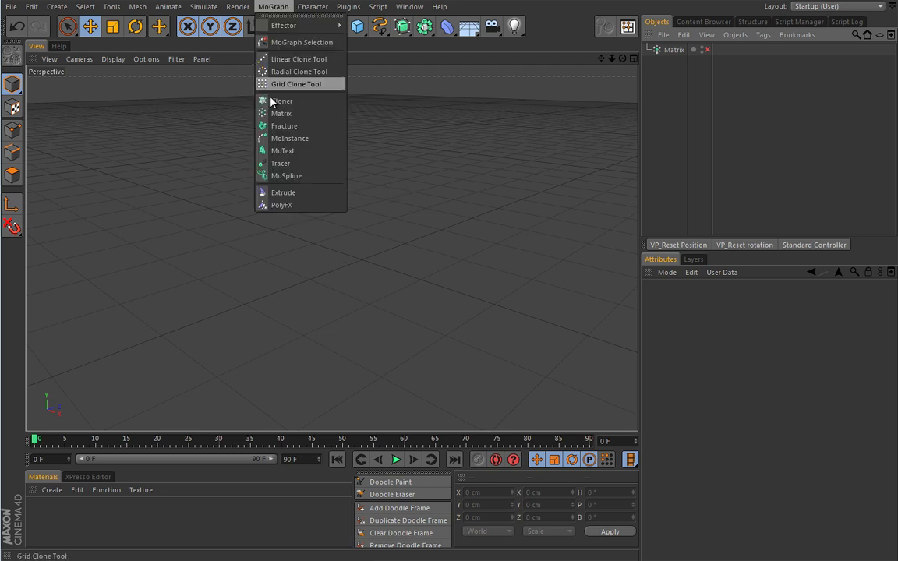
{"action": "left_click", "coordinate": [325, 255]}
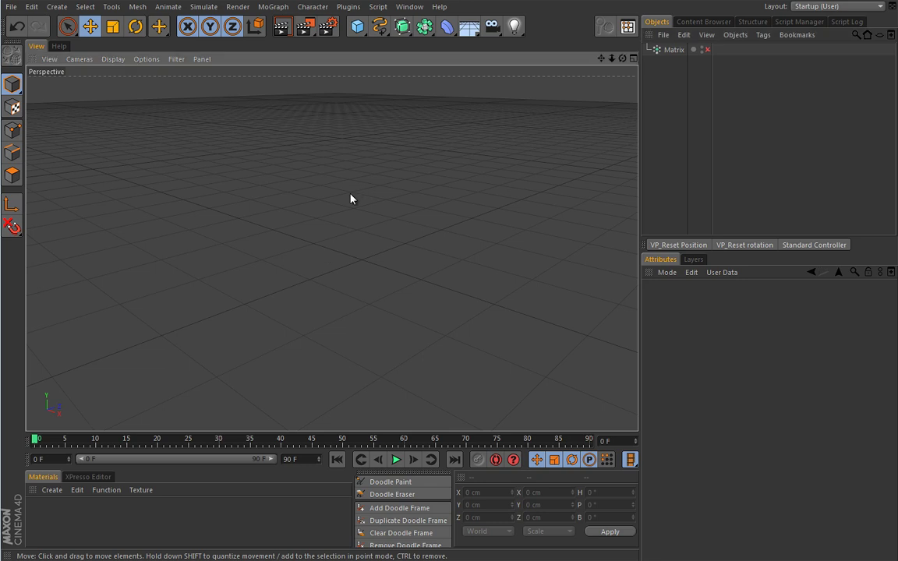
Add a MoGraph Cloner object and a Torus primitive to the scene
{"action": "left_click", "coordinate": [273, 7]}
{"action": "left_click", "coordinate": [282, 101]}
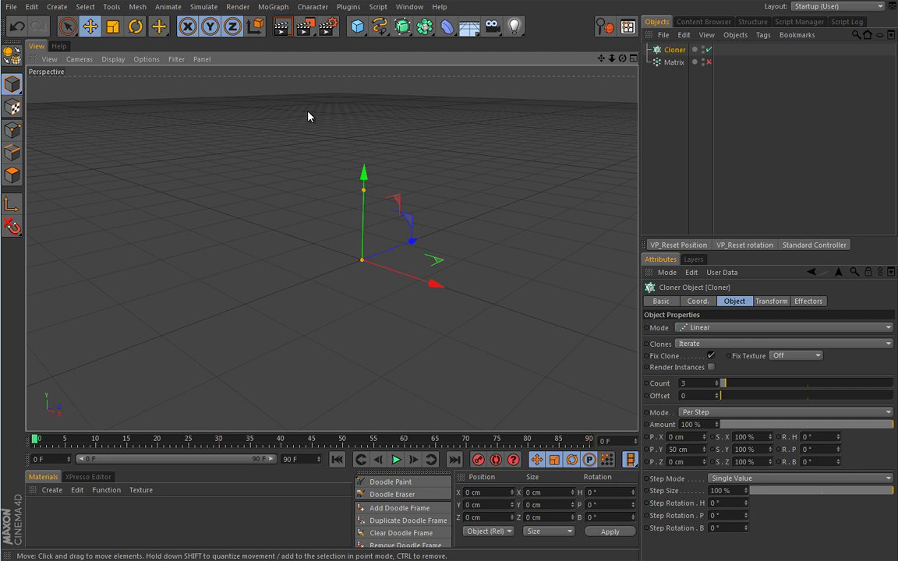
{"action": "left_click", "coordinate": [357, 27]}
{"action": "left_click", "coordinate": [397, 92]}
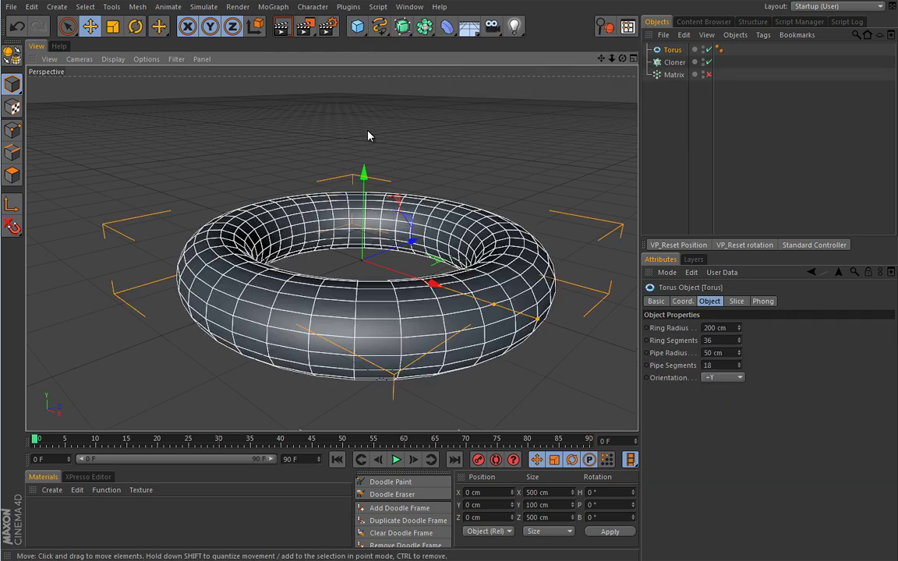
Scale the Torus down to a 20 cm ring radius and 5 cm pipe radius, and make it a child of the Cloner
{"action": "key", "text": "t"}
{"action": "left_click_drag", "start_coordinate": [459, 191], "coordinate": [149, 312]}
{"action": "left_click_drag", "start_coordinate": [673, 49], "coordinate": [675, 63]}
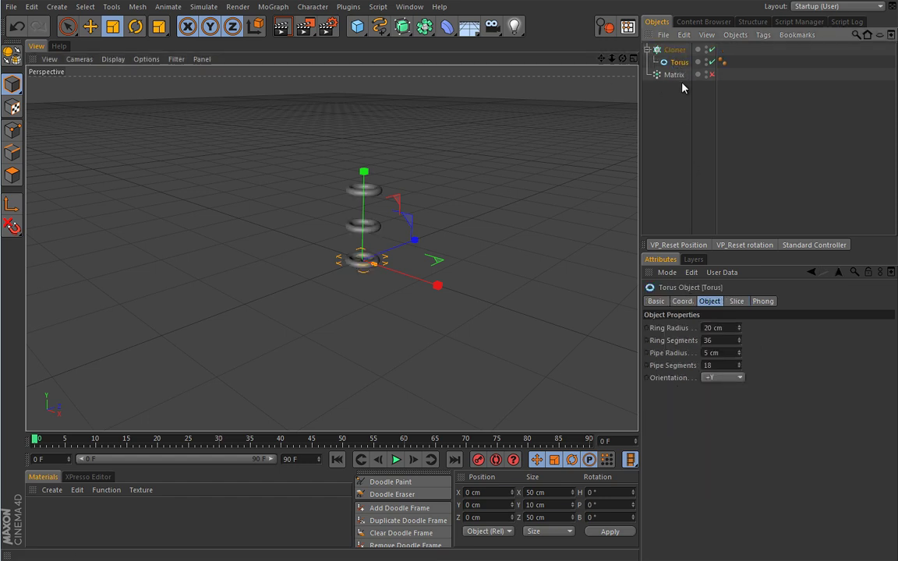
Set the Cloner to Radial mode with a count of 10 and a radius of 100 cm
{"action": "left_click", "coordinate": [675, 49]}
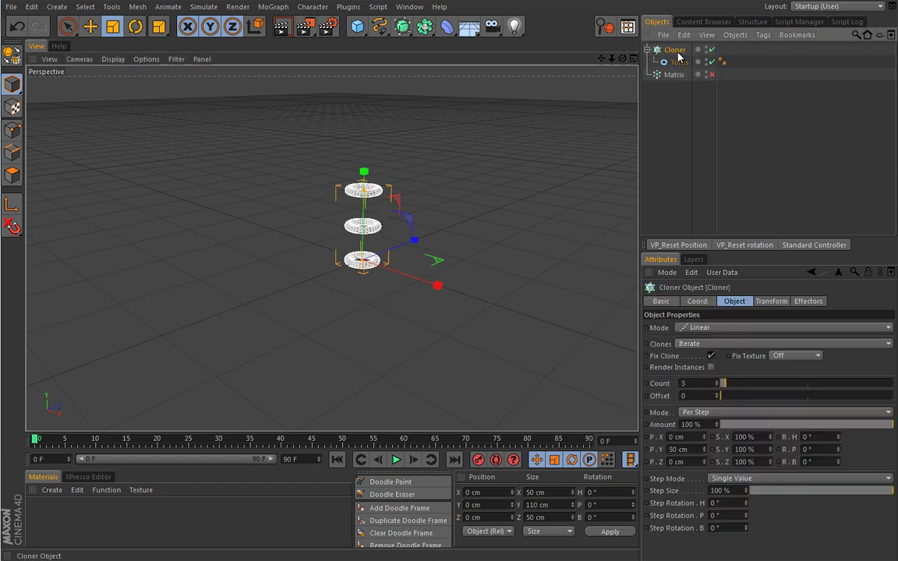
{"action": "left_click", "coordinate": [701, 333]}
{"action": "left_click", "coordinate": [688, 353]}
{"action": "type", "text": "10"}
{"action": "key", "text": "Tab"}
{"action": "type", "text": "10"}
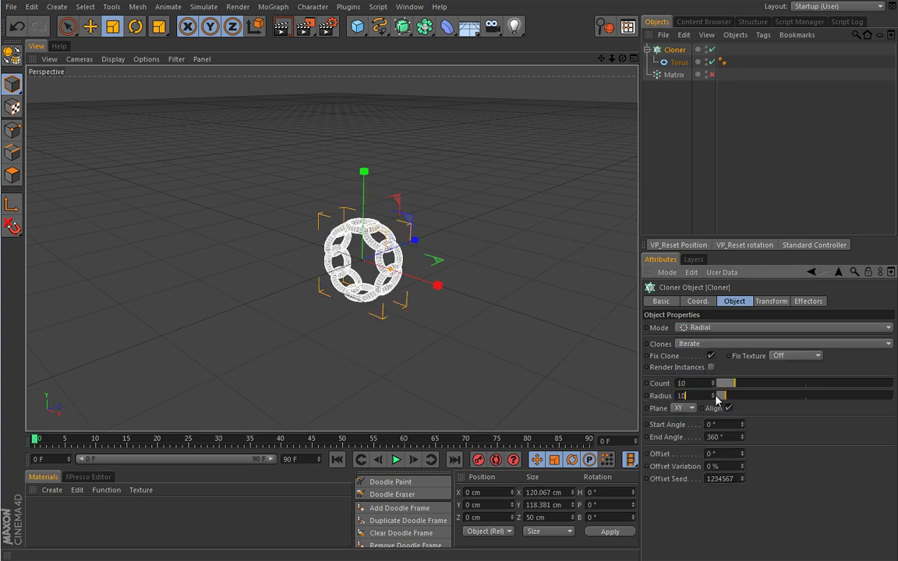
{"action": "type", "text": "0"}
{"action": "key", "text": "Return"}
{"action": "left_click_drag", "start_coordinate": [366, 339], "coordinate": [436, 303], "text": "alt"}
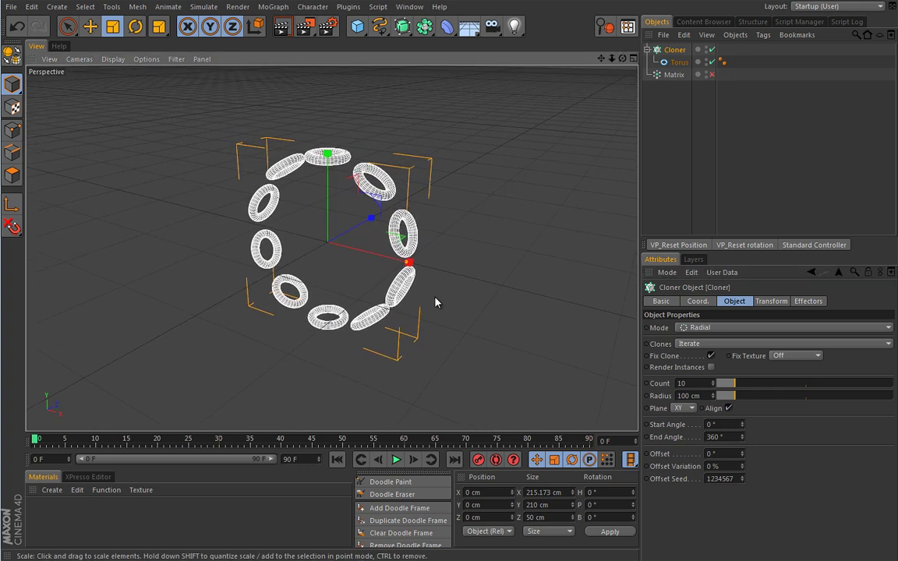
Create a new material with Specular disabled and an orange color of RGB 255, 144, 0
{"action": "double_click", "coordinate": [57, 518]}
{"action": "double_click", "coordinate": [40, 513]}
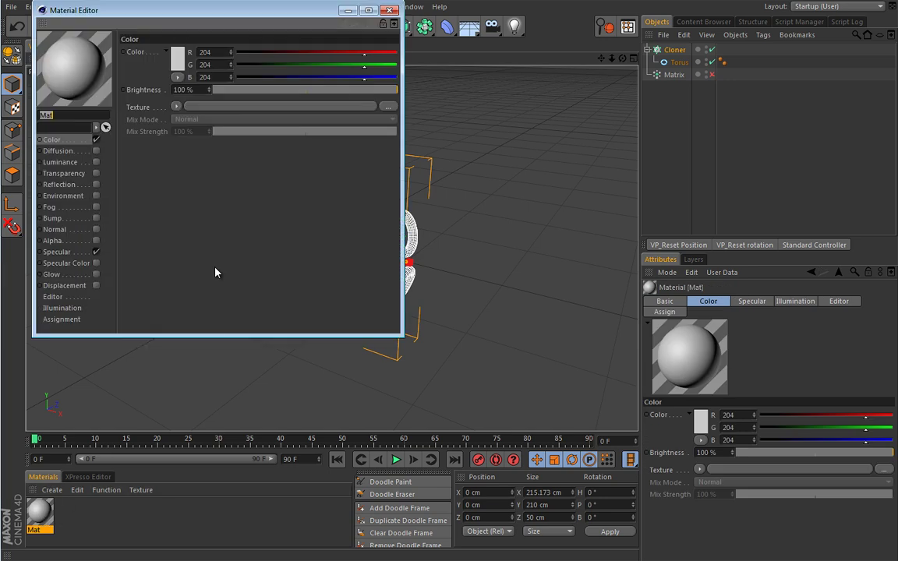
{"action": "left_click", "coordinate": [96, 251]}
{"action": "left_click", "coordinate": [175, 65]}
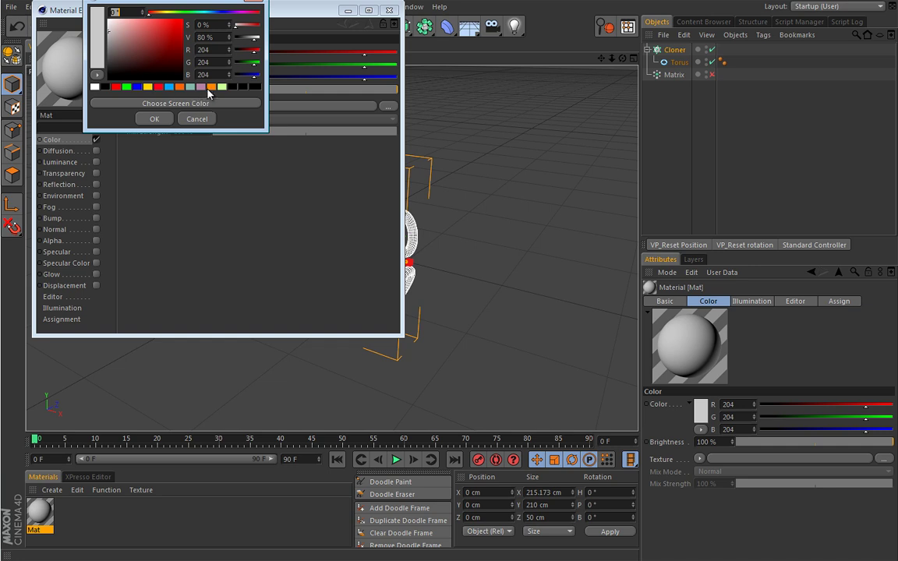
{"action": "left_click", "coordinate": [211, 87]}
{"action": "left_click", "coordinate": [154, 119]}
{"action": "left_click", "coordinate": [389, 10]}
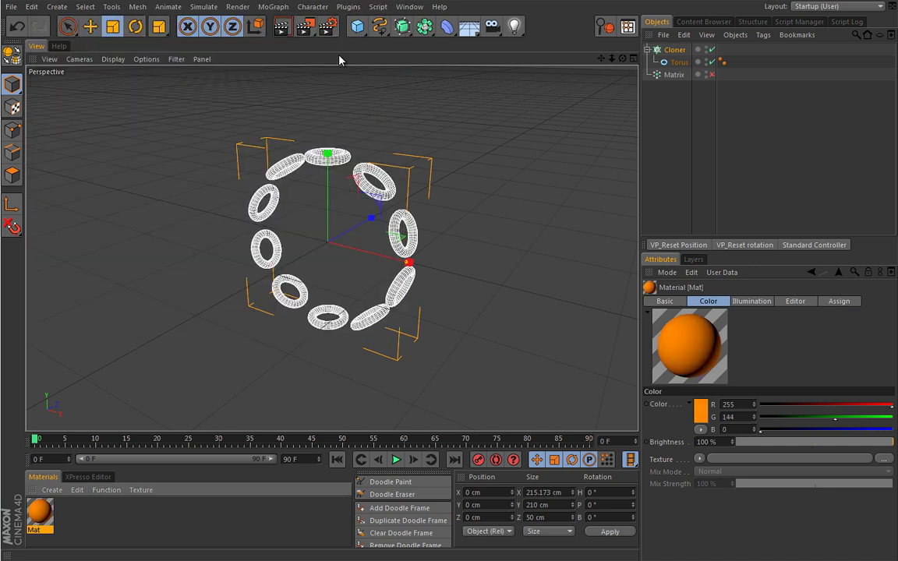
Apply the orange material to the Cloner and deselect everything
{"action": "mouse_move", "coordinate": [39, 512]}
{"action": "left_mouse_down"}
{"action": "mouse_move", "coordinate": [292, 260]}
{"action": "mouse_move", "coordinate": [317, 323]}
{"action": "left_mouse_up"}
{"action": "left_click", "coordinate": [347, 281]}
{"action": "scroll", "coordinate": [342, 289], "scroll_direction": "up", "scroll_amount": 1}
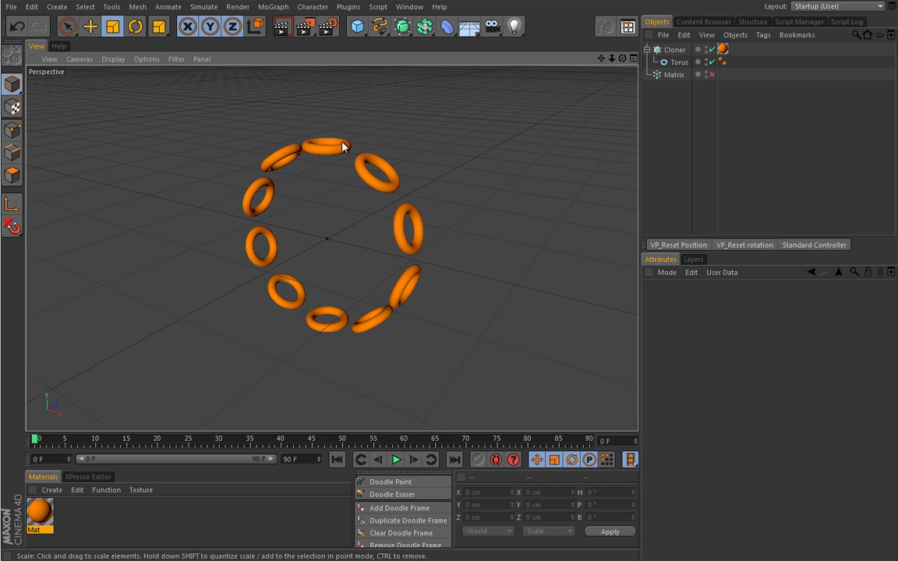
Group the Cloner under a Null object and expand the Null in the hierarchy
{"action": "left_click", "coordinate": [675, 50]}
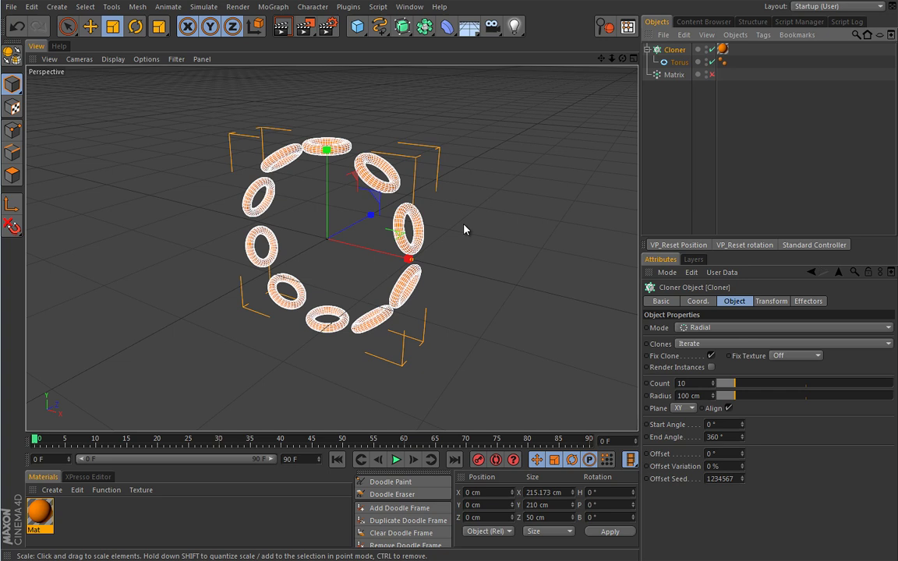
{"action": "key", "text": "alt+g"}
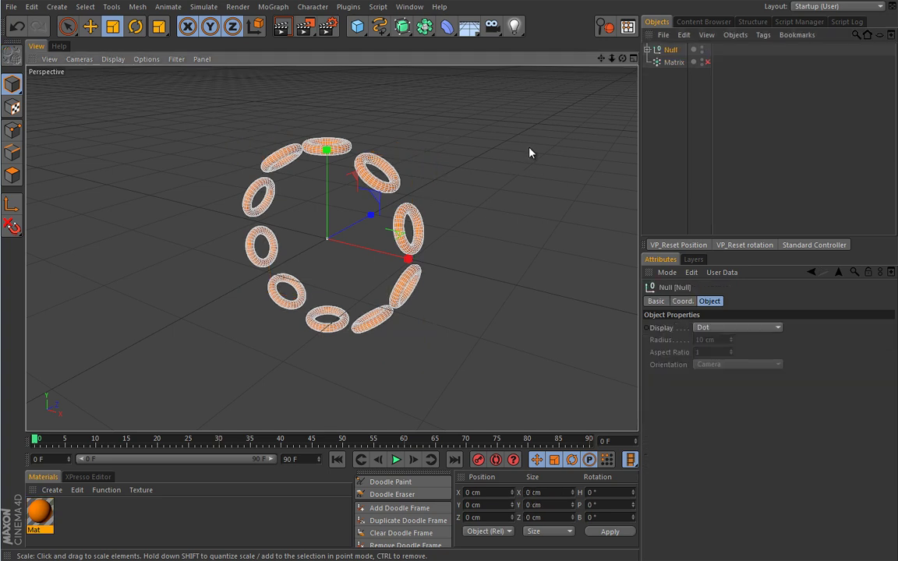
{"action": "left_click", "coordinate": [648, 49]}
{"action": "left_click", "coordinate": [654, 63]}
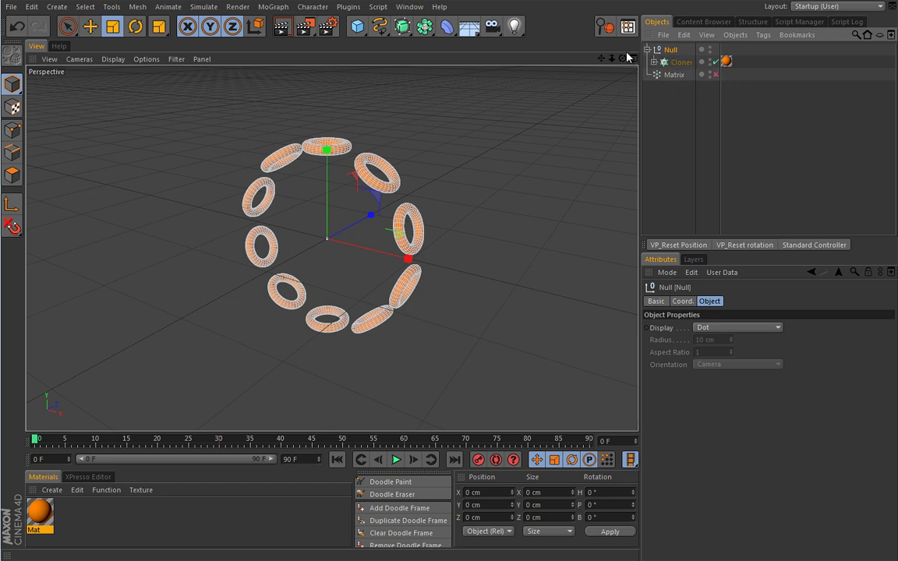
Add a Twist deformer and place it inside the Null above the Cloner
{"action": "left_click", "coordinate": [445, 30]}
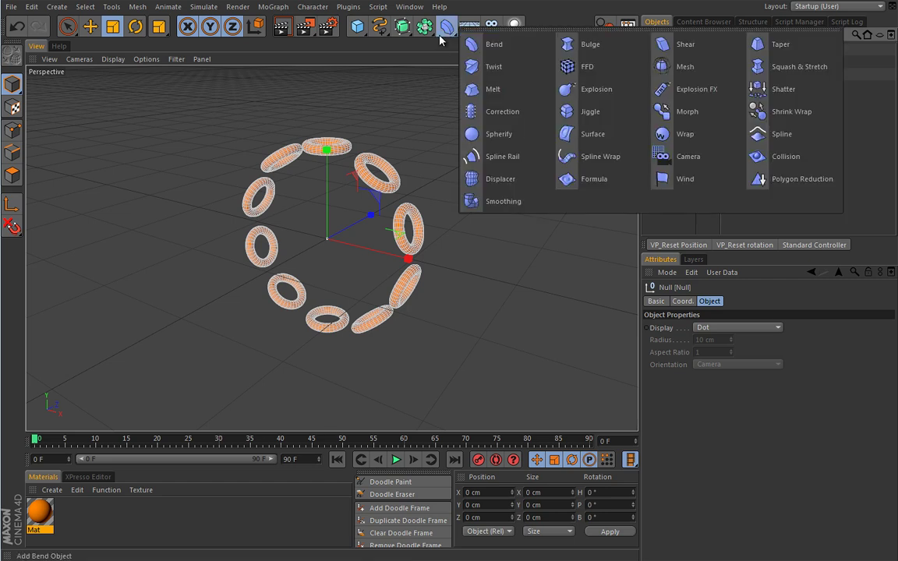
{"action": "left_click", "coordinate": [485, 68]}
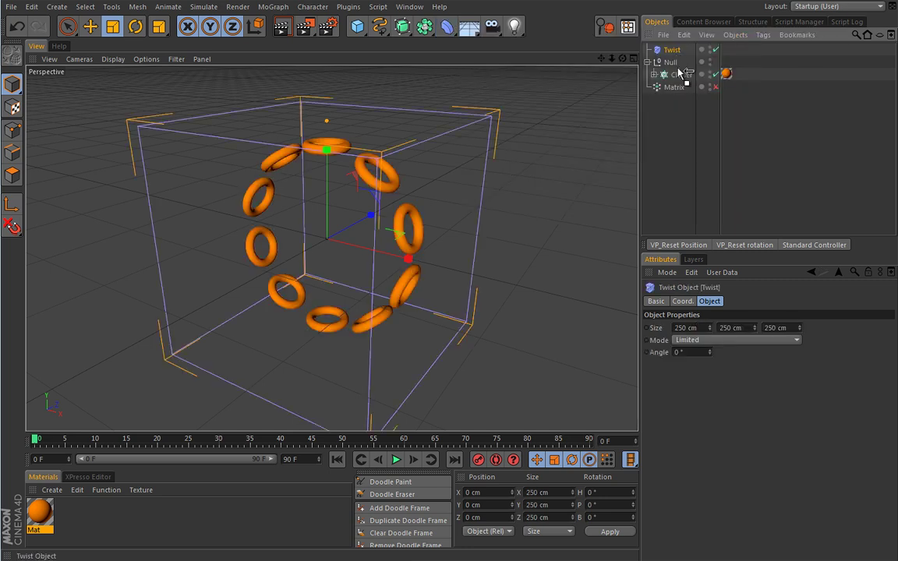
{"action": "left_click_drag", "start_coordinate": [678, 69], "coordinate": [684, 62]}
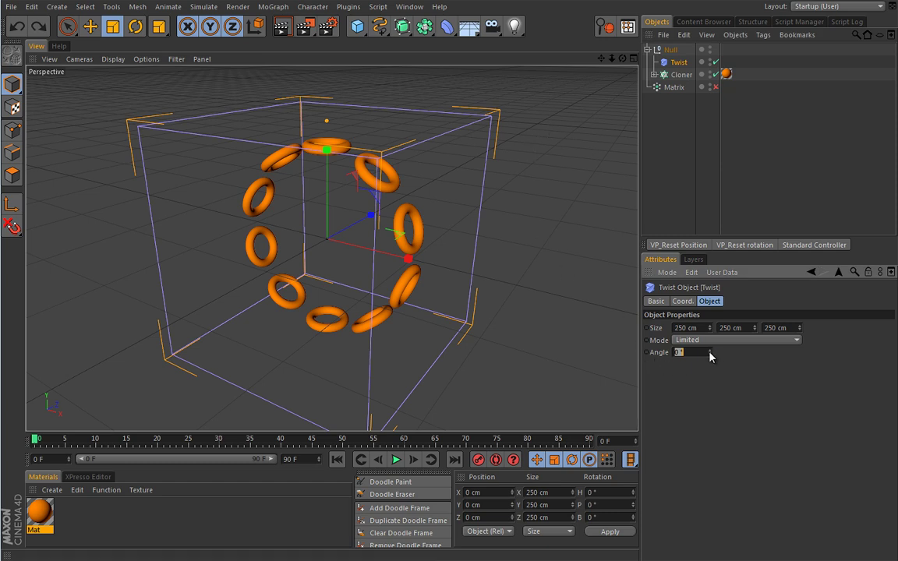
Try a Twist angle of 213° on the cloned torus rings
{"action": "left_click_drag", "start_coordinate": [710, 355], "coordinate": [712, 221]}
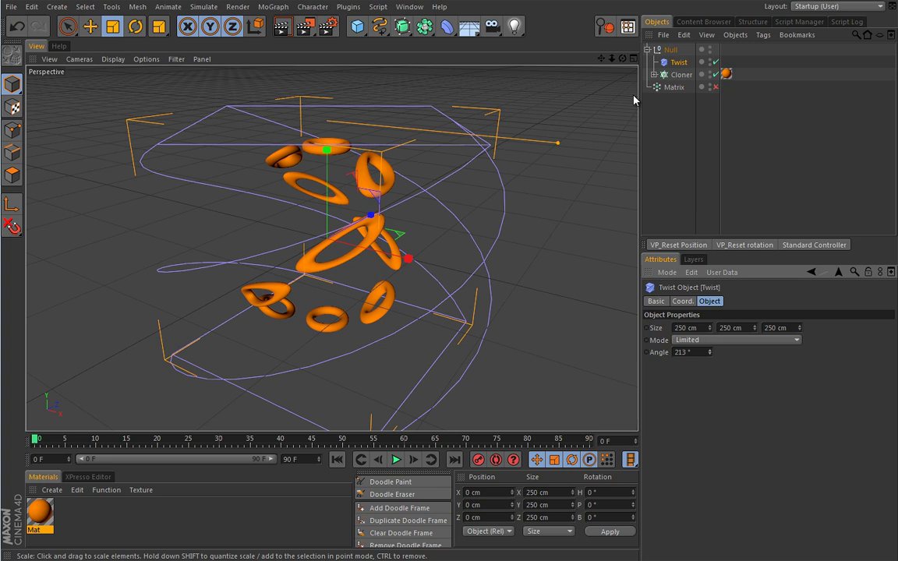
Set the Matrix object to Radial mode with a count of 10 and a 100 cm radius, and enable it
{"action": "left_click", "coordinate": [675, 75]}
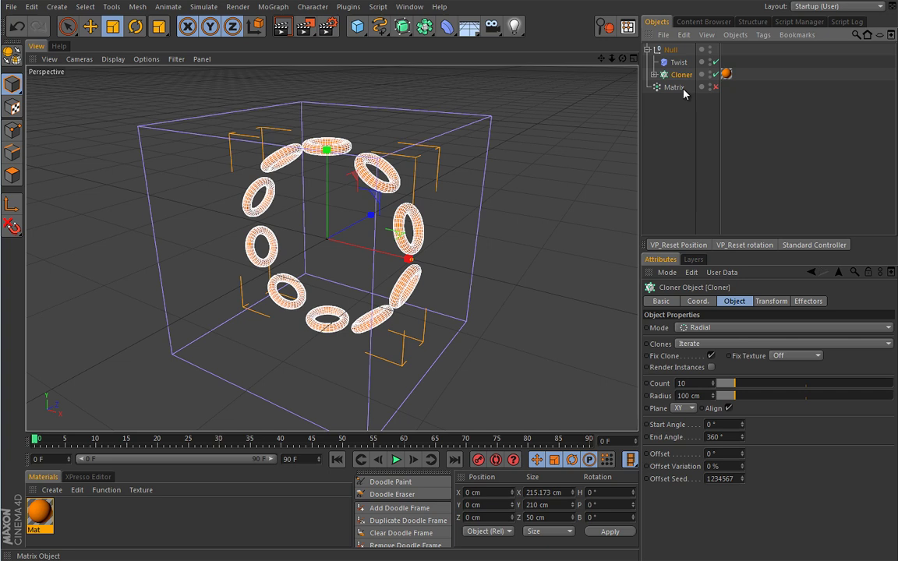
{"action": "left_click", "coordinate": [674, 87]}
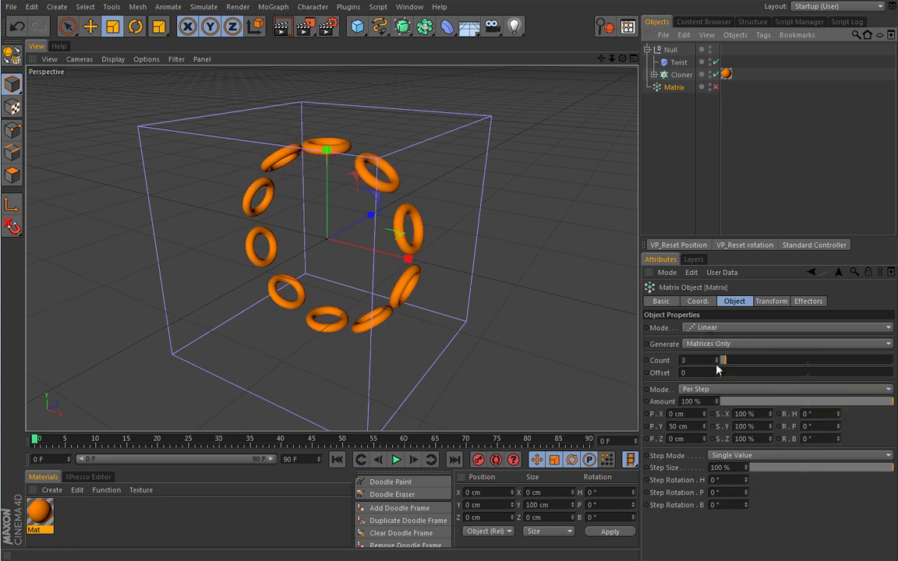
{"action": "left_click", "coordinate": [705, 328]}
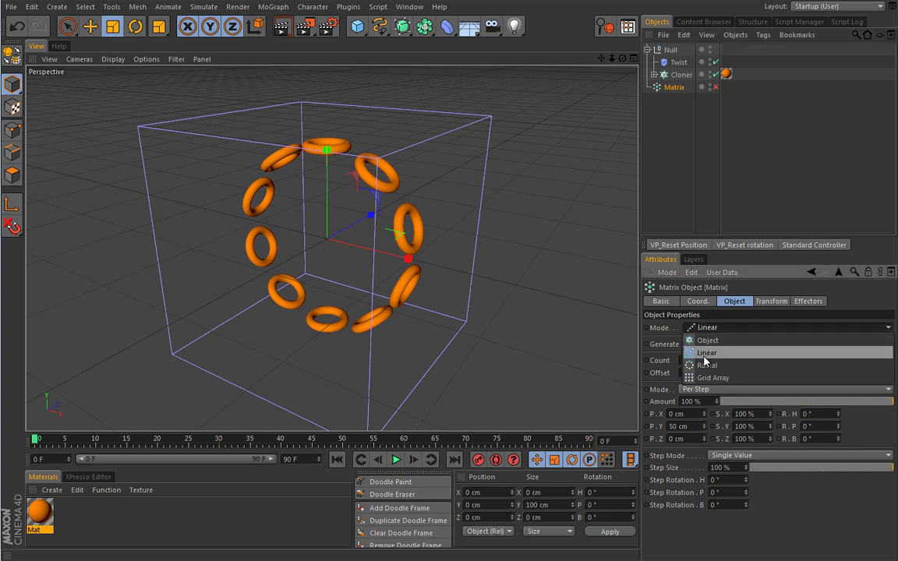
{"action": "left_click", "coordinate": [705, 340]}
{"action": "double_click", "coordinate": [694, 360]}
{"action": "type", "text": "10"}
{"action": "double_click", "coordinate": [702, 372]}
{"action": "type", "text": "100"}
{"action": "key", "text": "Return"}
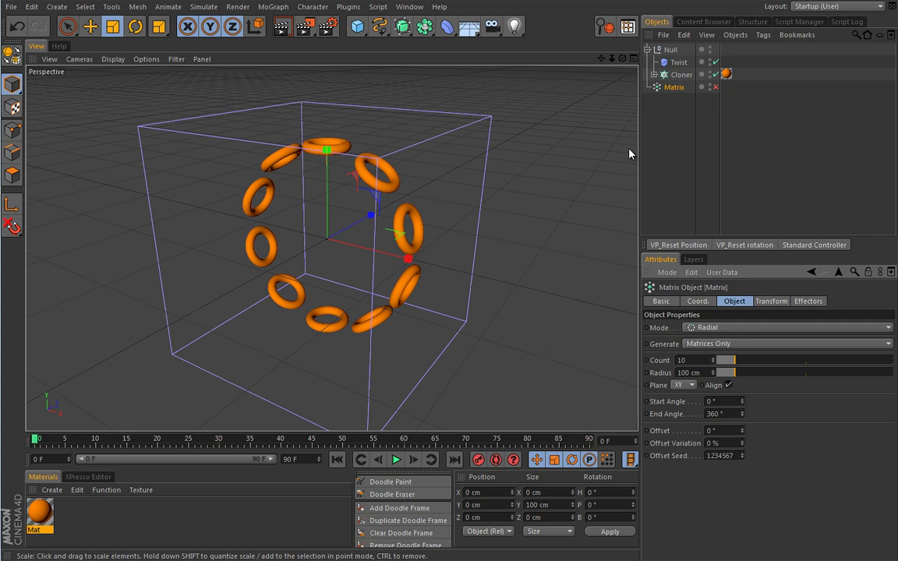
{"action": "left_click", "coordinate": [716, 86]}
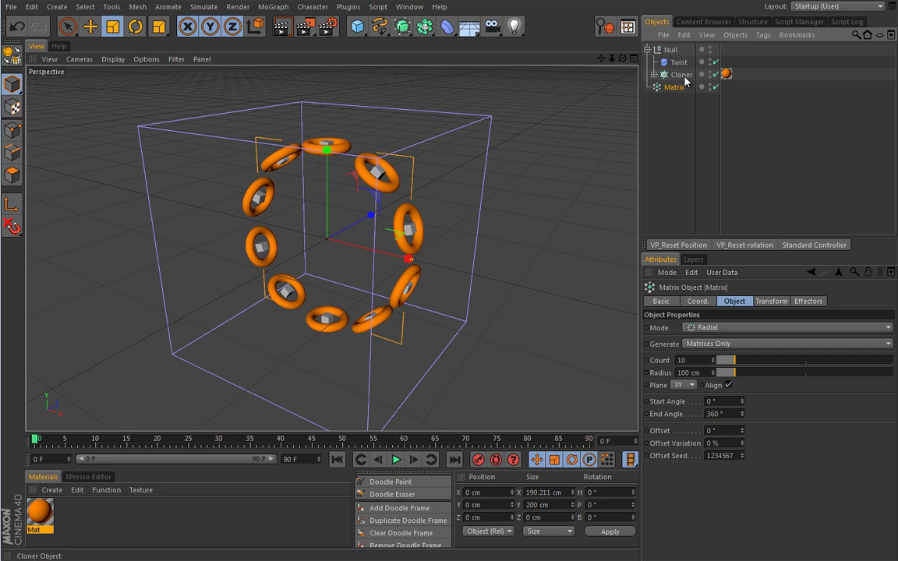
Expand the Cloner in the hierarchy, switch it to Object mode and assign the Matrix as its object
{"action": "left_click", "coordinate": [655, 74]}
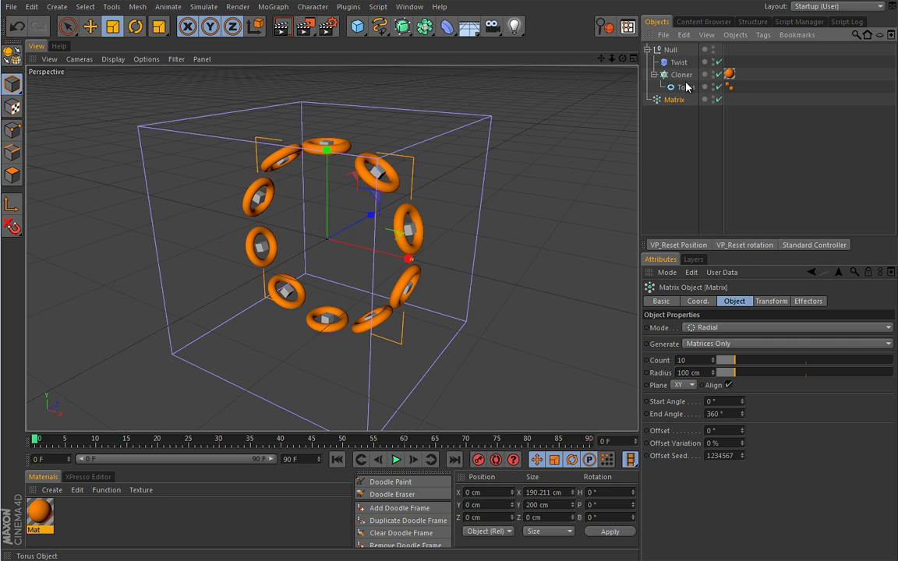
{"action": "left_click", "coordinate": [682, 75]}
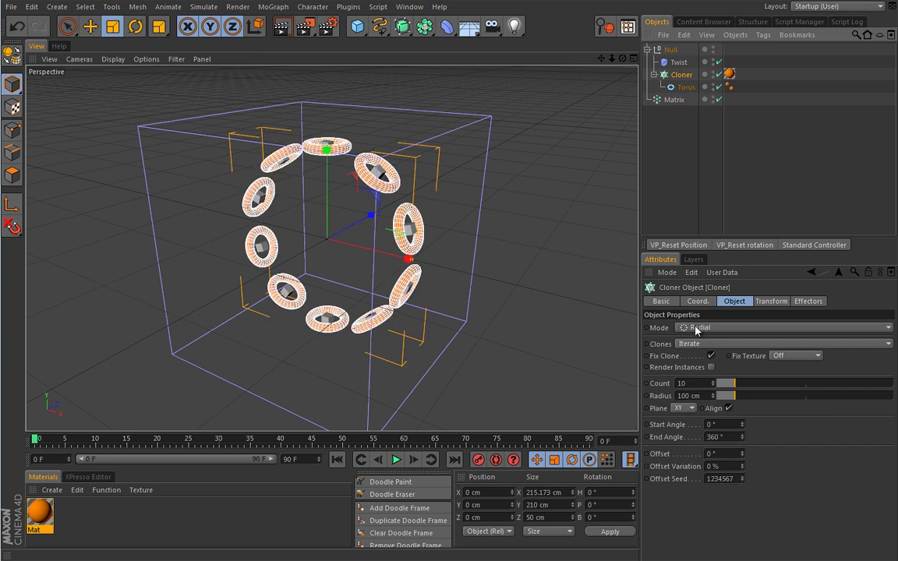
{"action": "left_click", "coordinate": [695, 331]}
{"action": "left_click", "coordinate": [702, 340]}
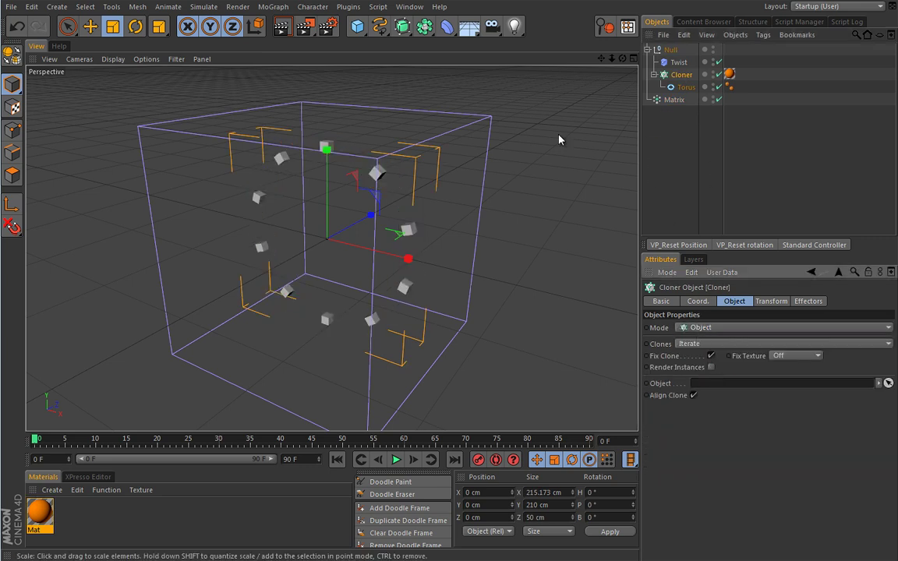
{"action": "left_click", "coordinate": [676, 99]}
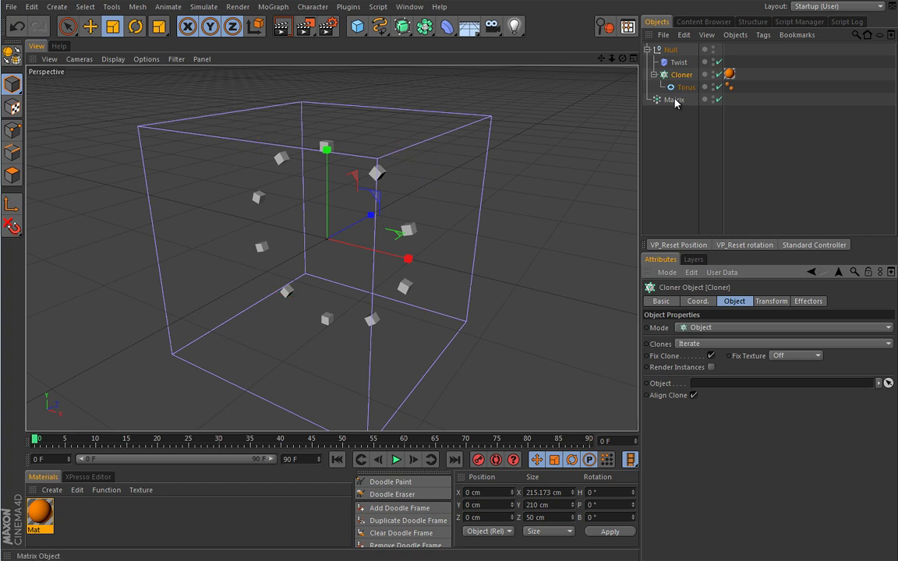
{"action": "left_click_drag", "start_coordinate": [684, 101], "coordinate": [710, 388]}
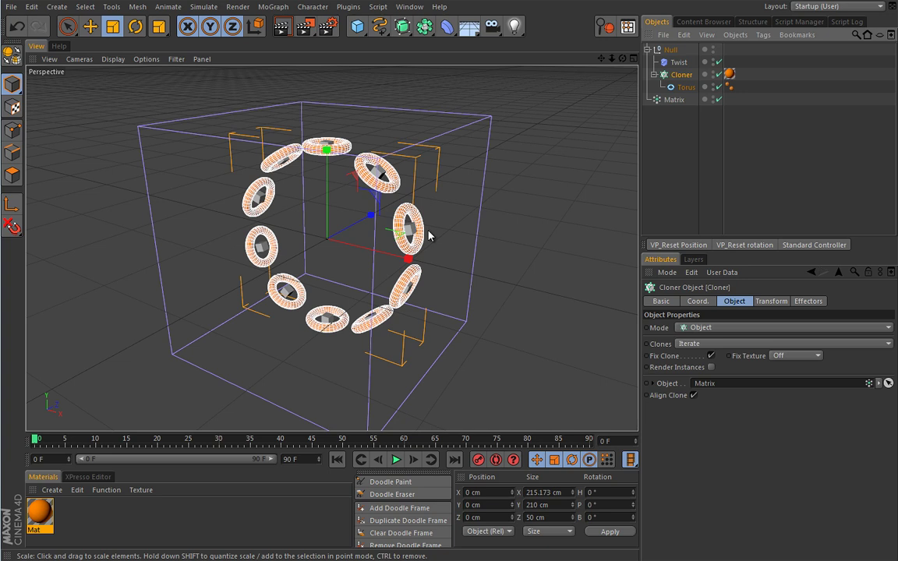
Try twisting the Matrix-placed torus clones with the deformer inside the Null, and reset the Twist angle to 0°
{"action": "left_click", "coordinate": [679, 61]}
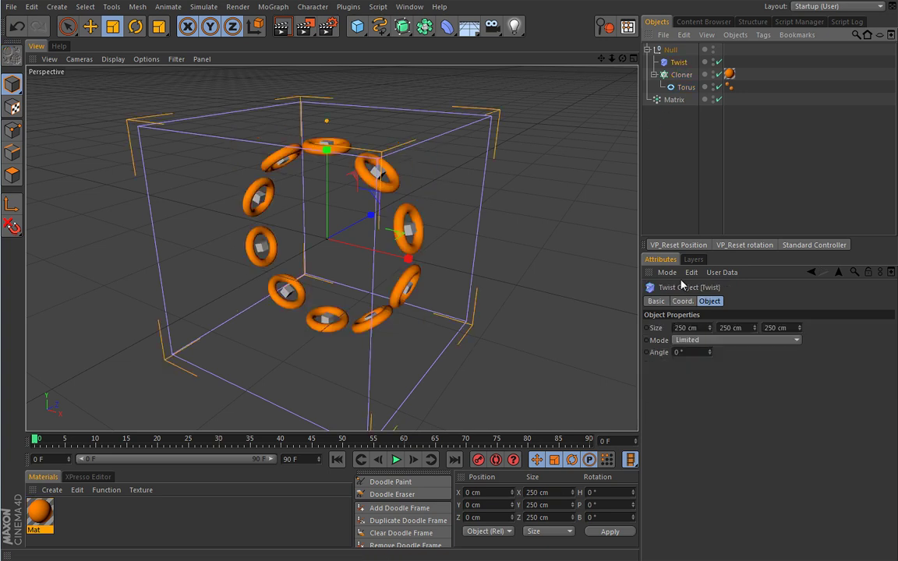
{"action": "left_click_drag", "start_coordinate": [708, 352], "coordinate": [728, 250]}
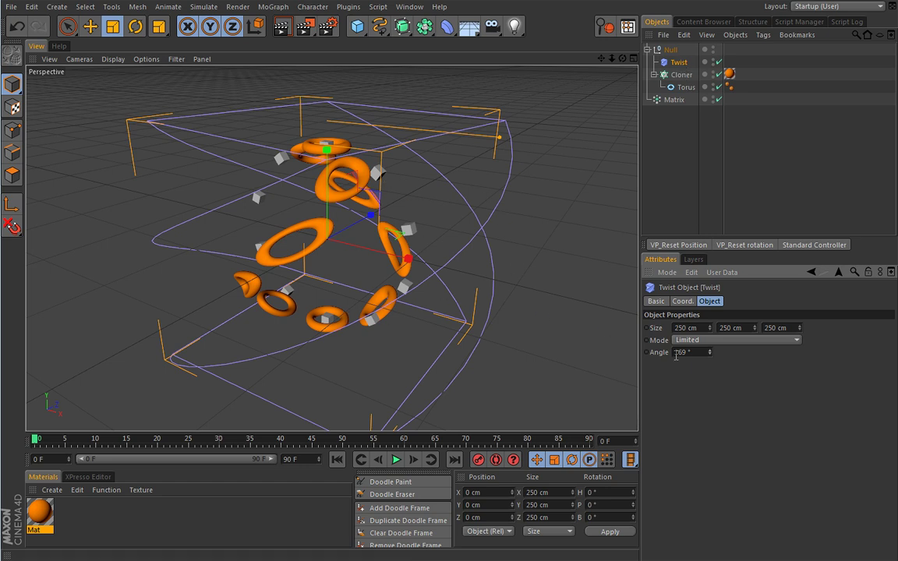
{"action": "left_click", "coordinate": [701, 353]}
{"action": "type", "text": "0"}
{"action": "key", "text": "Return"}
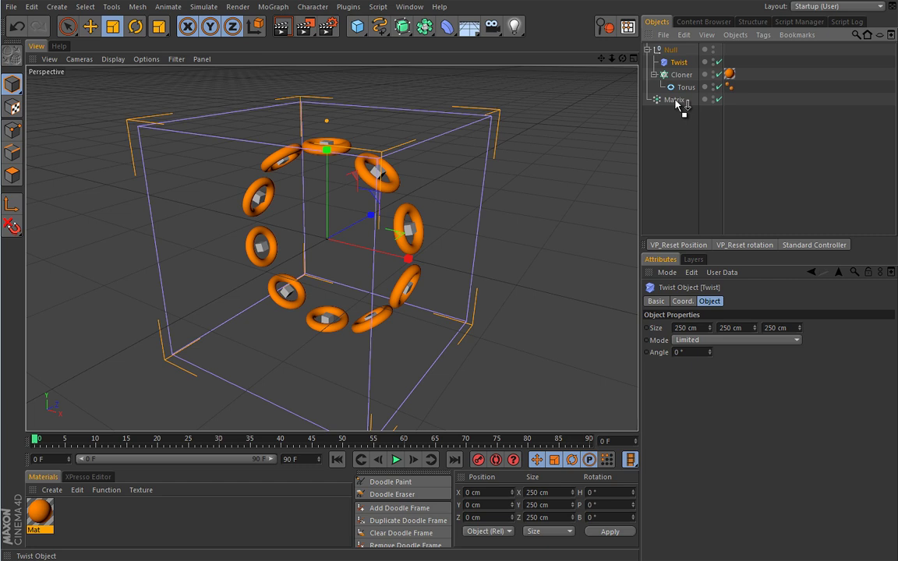
Make the Twist deformer a child of the Matrix and set its angle to 222°
{"action": "left_click_drag", "start_coordinate": [677, 100], "coordinate": [677, 100]}
{"action": "left_click_drag", "start_coordinate": [709, 353], "coordinate": [727, 217]}
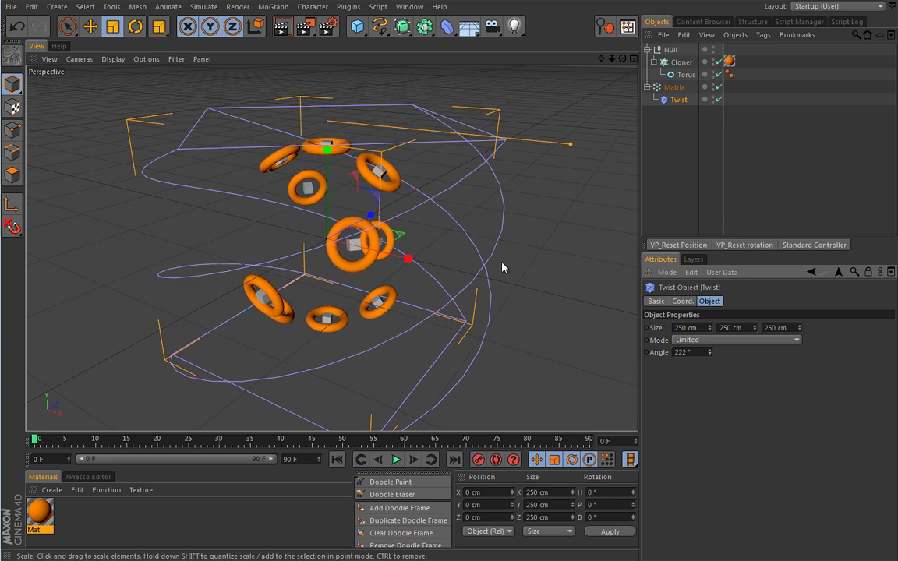
{"action": "left_click", "coordinate": [413, 266]}
Add a Formula effector to the Matrix object
{"action": "left_click", "coordinate": [675, 87]}
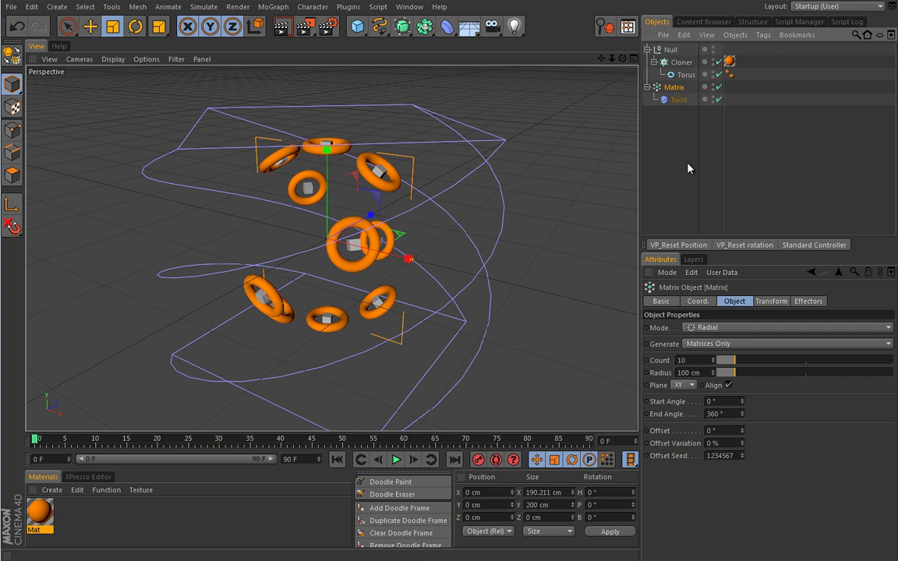
{"action": "left_click", "coordinate": [808, 301]}
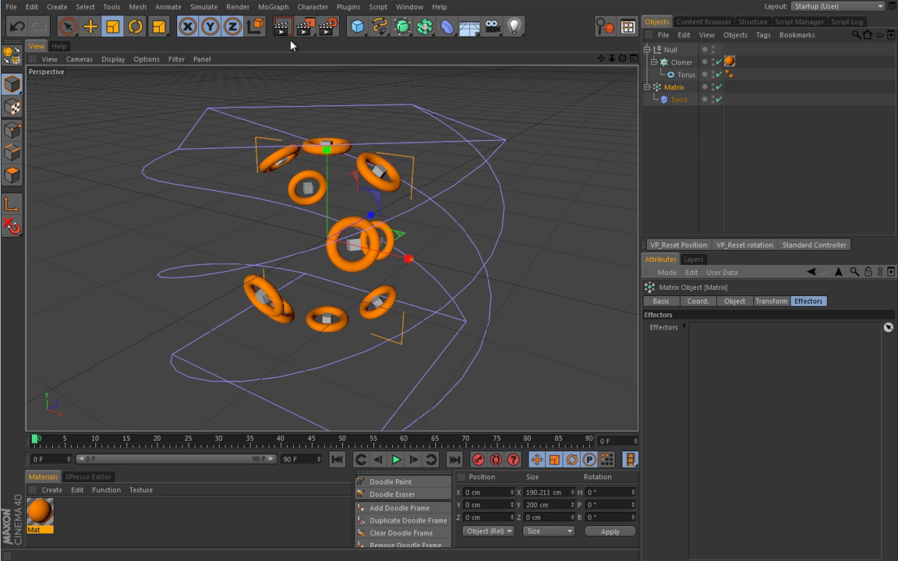
{"action": "left_click", "coordinate": [275, 7]}
{"action": "mouse_move", "coordinate": [327, 25]}
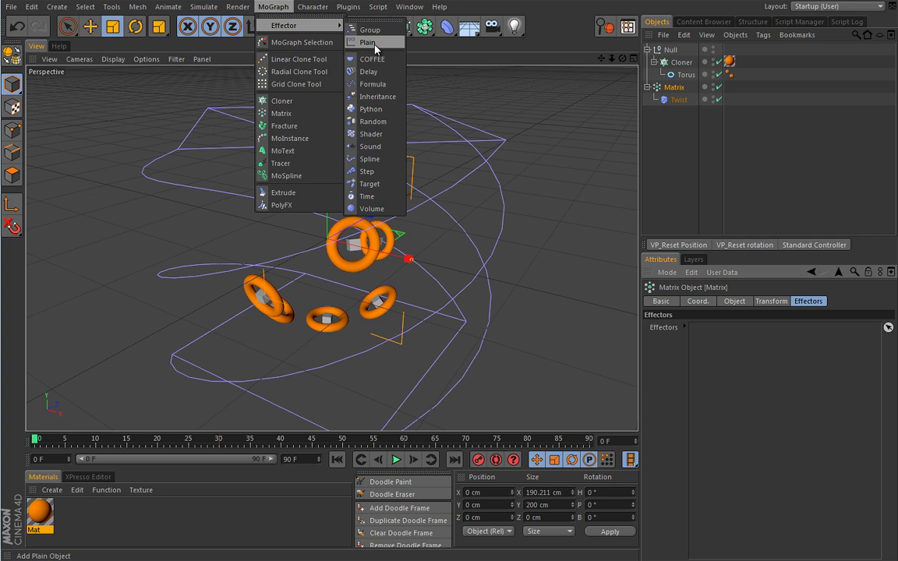
{"action": "left_click", "coordinate": [374, 84]}
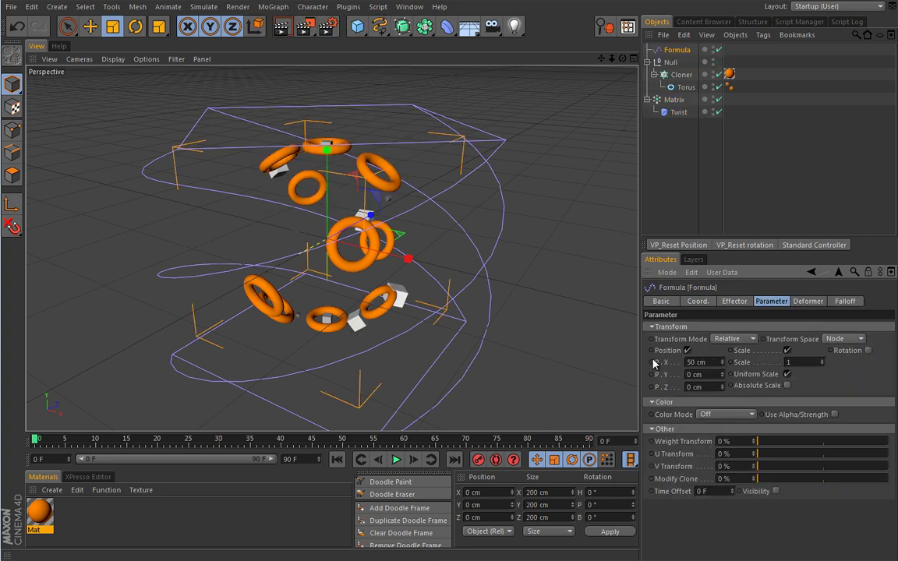
Play the animation with the Formula effector's position transform disabled, and re-enable the position transform
{"action": "left_click", "coordinate": [687, 350]}
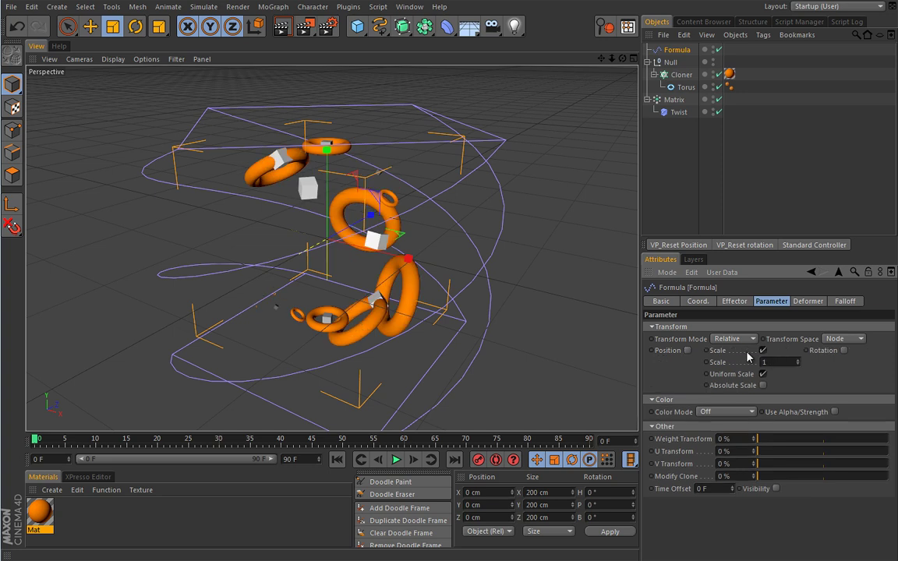
{"action": "left_click", "coordinate": [396, 461]}
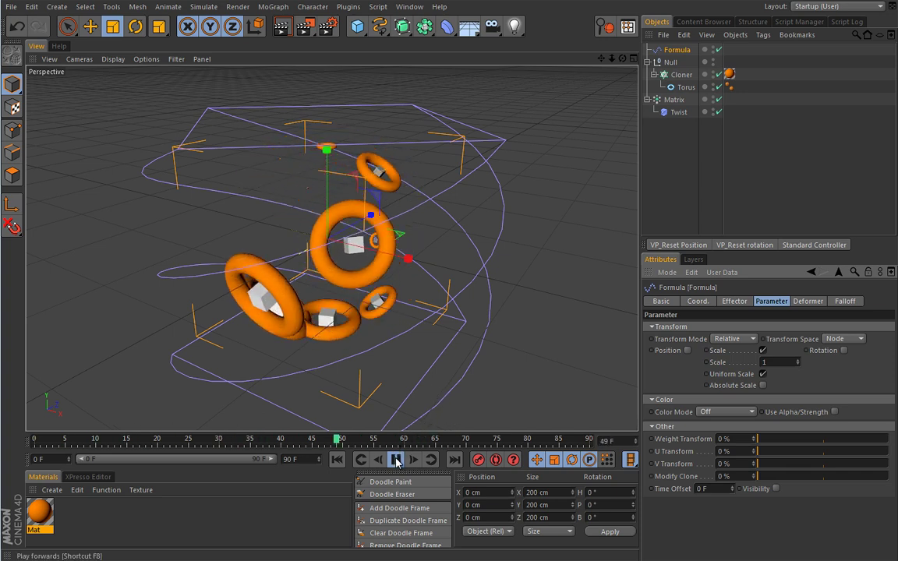
{"action": "left_click", "coordinate": [688, 350]}
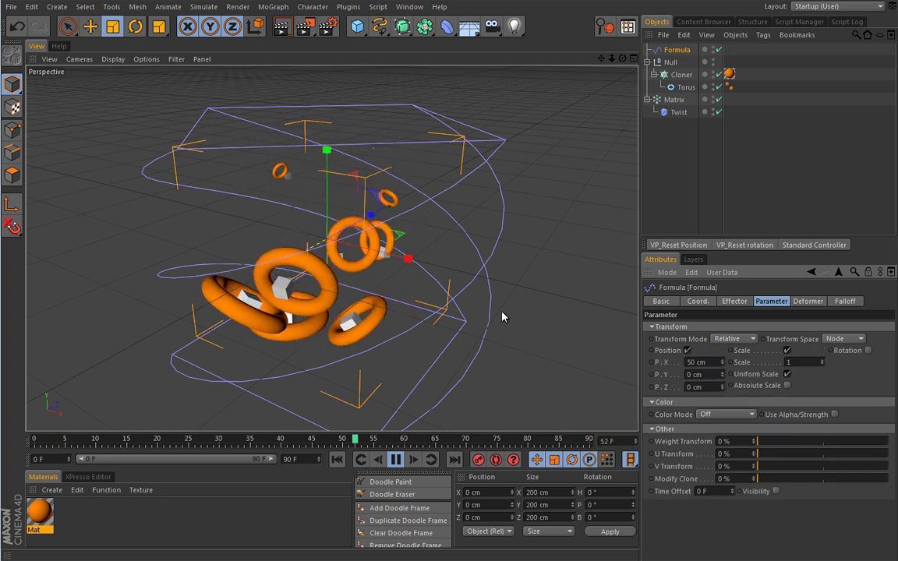
Delete the Twist deformer from the Matrix, stop playback and return to frame 0
{"action": "left_click", "coordinate": [680, 114]}
{"action": "key", "text": "Delete"}
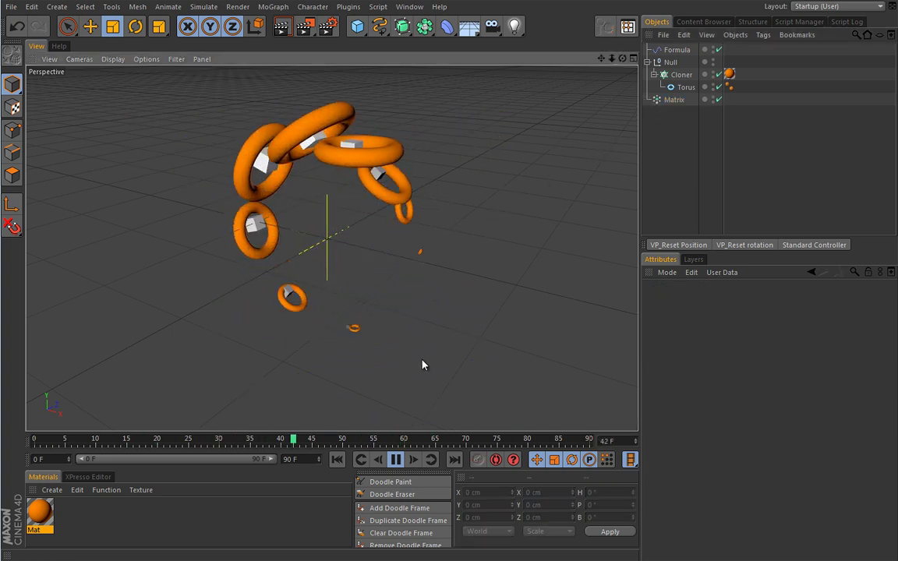
{"action": "left_click", "coordinate": [397, 460]}
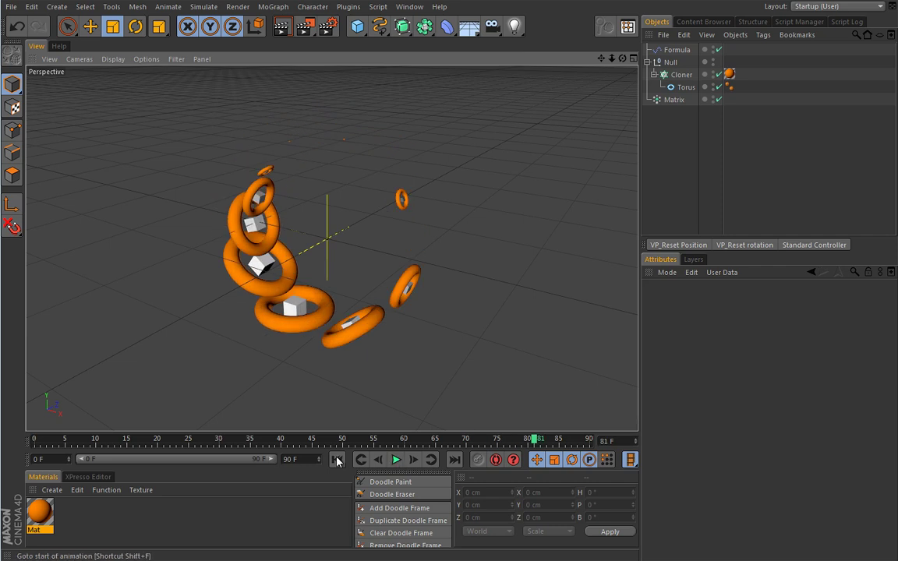
{"action": "left_click", "coordinate": [338, 460]}
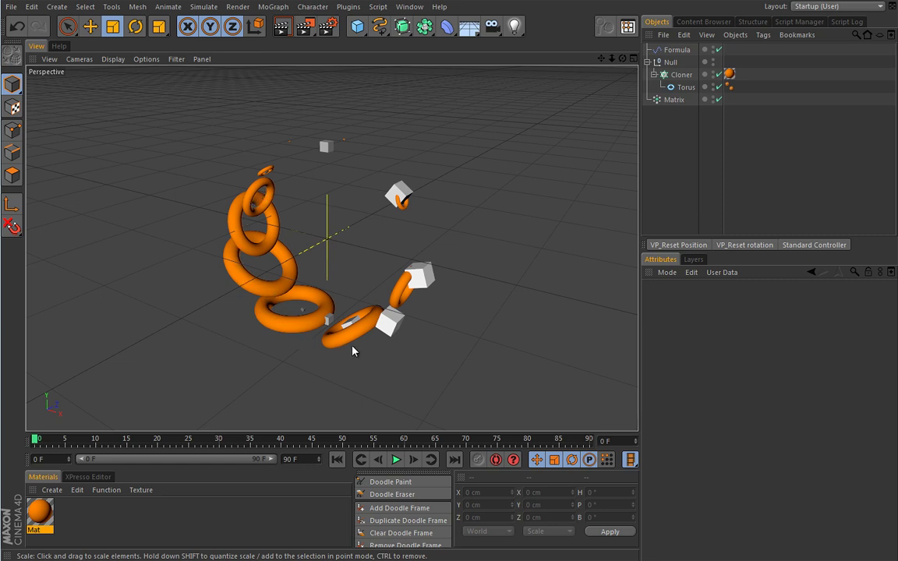
Play the Formula animation from the start to compare clones and matrices, and return to frame 0
{"action": "left_click", "coordinate": [397, 460]}
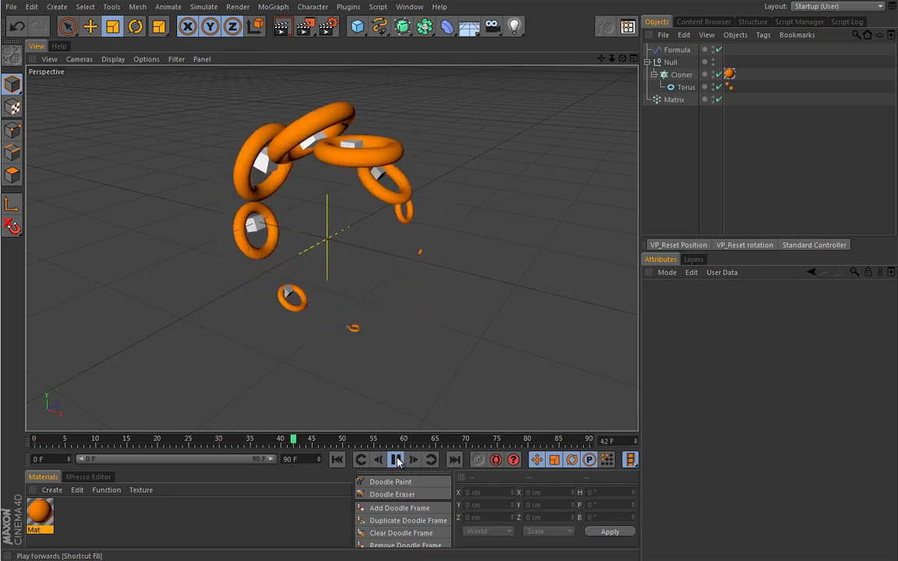
{"action": "left_click", "coordinate": [397, 460]}
{"action": "left_click", "coordinate": [337, 461]}
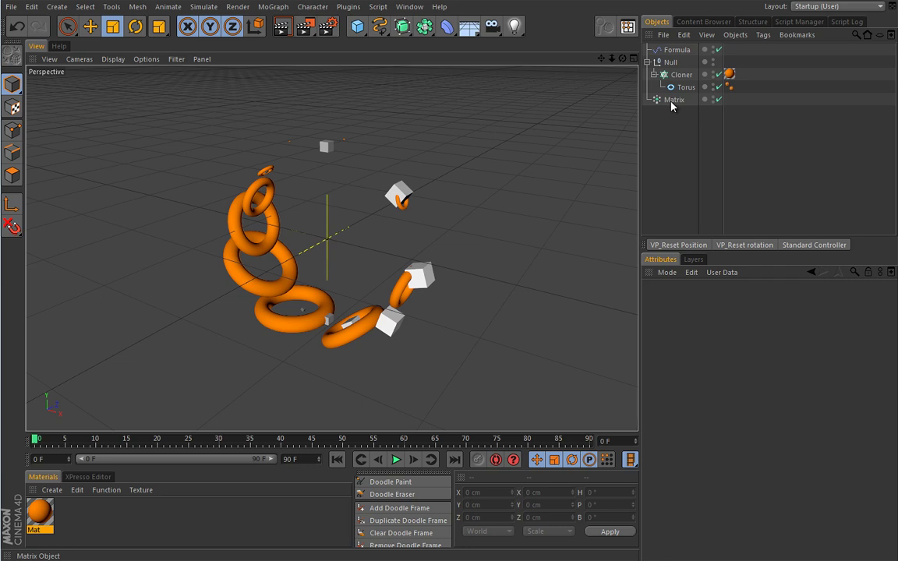
Move the Matrix above the Formula effector in the hierarchy and check the playback, ending at frame 0
{"action": "left_click_drag", "start_coordinate": [673, 102], "coordinate": [676, 50]}
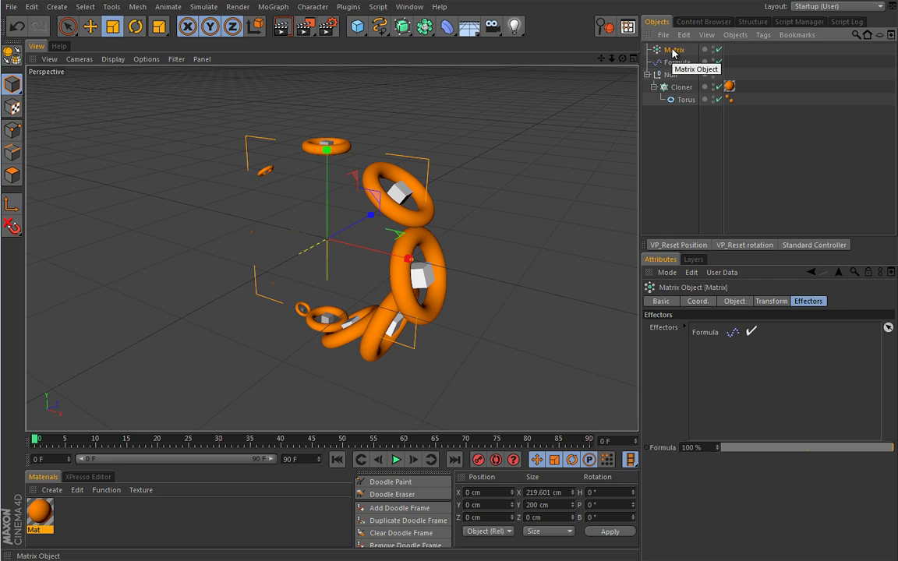
{"action": "left_click", "coordinate": [396, 460]}
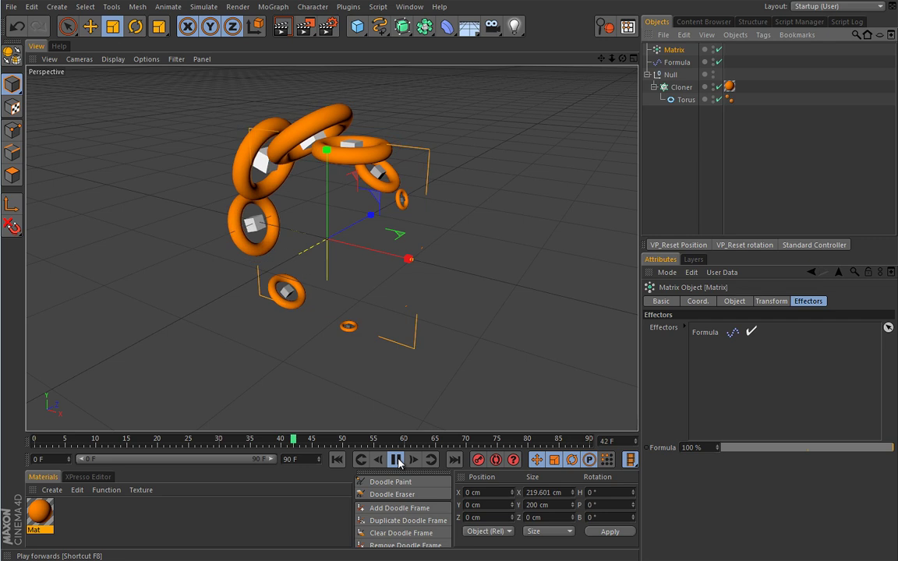
{"action": "left_click", "coordinate": [396, 460]}
{"action": "left_click", "coordinate": [337, 460]}
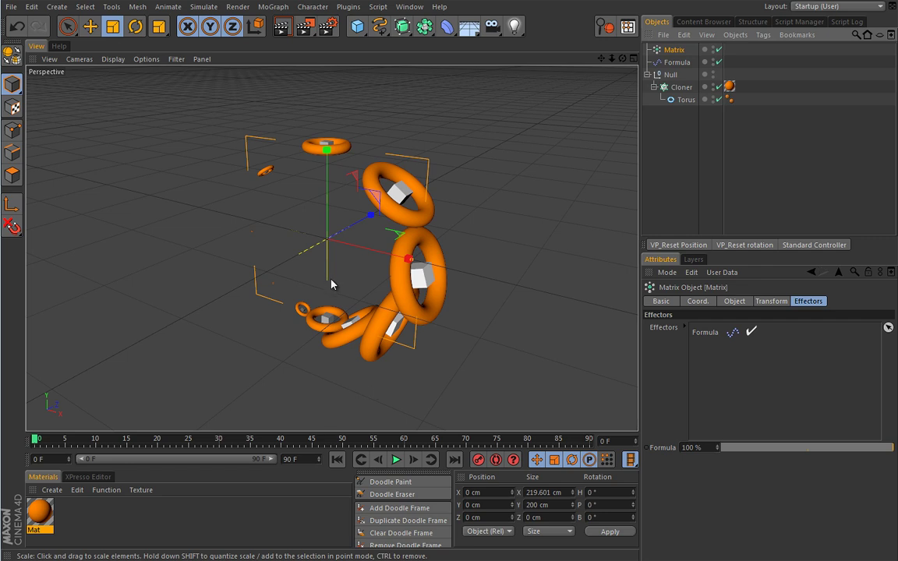
{"action": "left_click", "coordinate": [274, 7]}
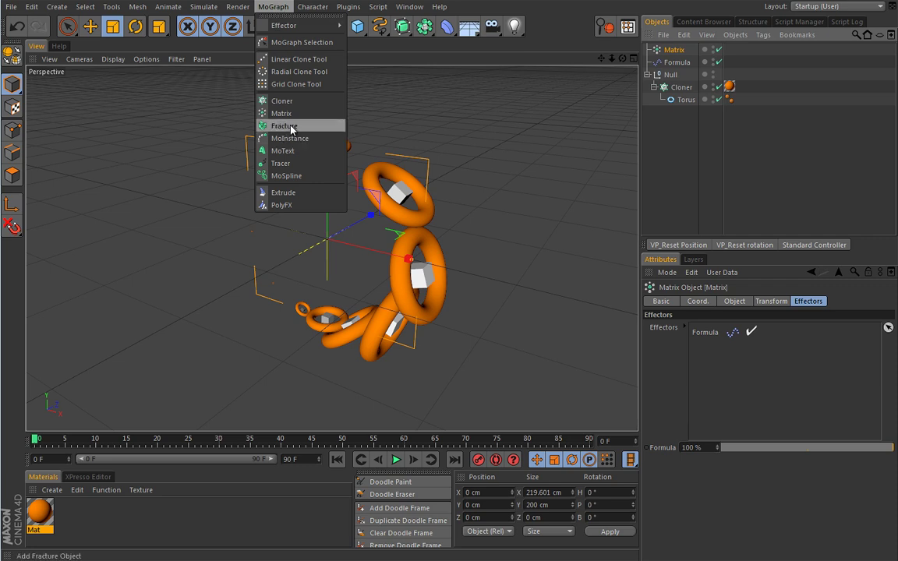
{"action": "left_click", "coordinate": [450, 125]}
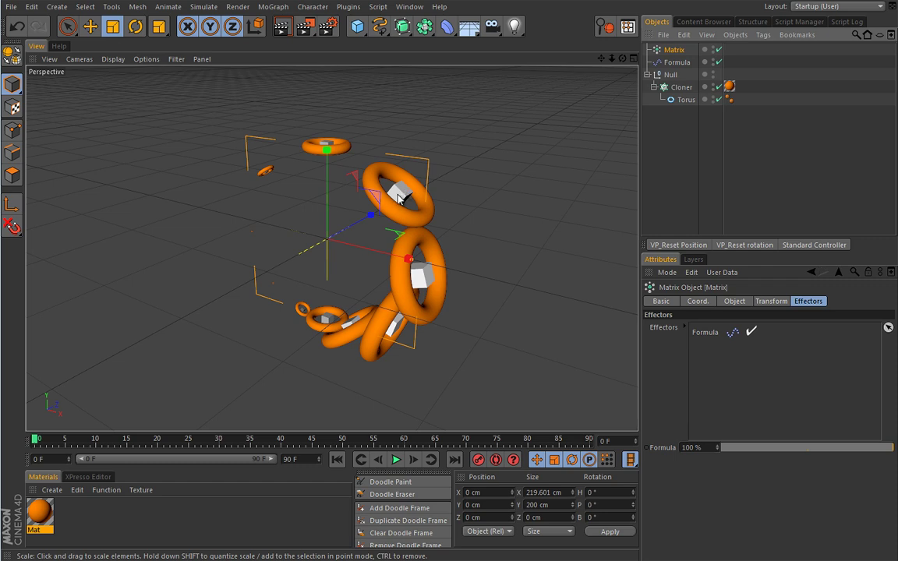
Preview the torus clones in an interactive render region and switch the region off
{"action": "key", "text": "alt+r"}
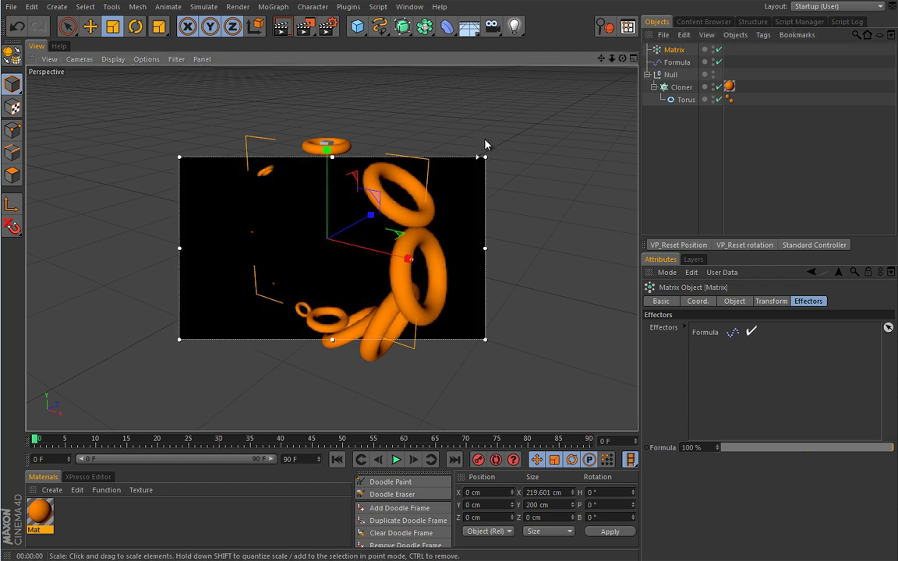
{"action": "key", "text": "alt+r"}
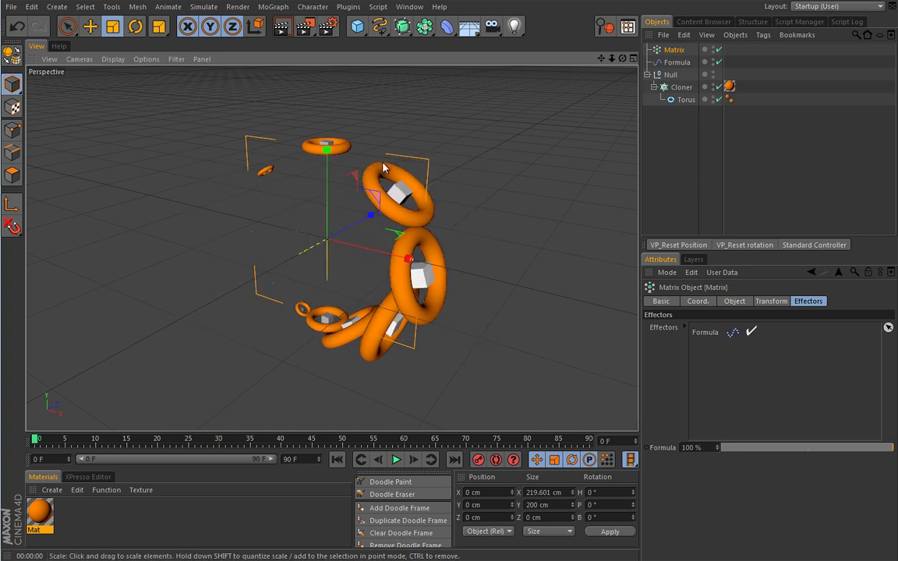
{"action": "left_click", "coordinate": [332, 312]}
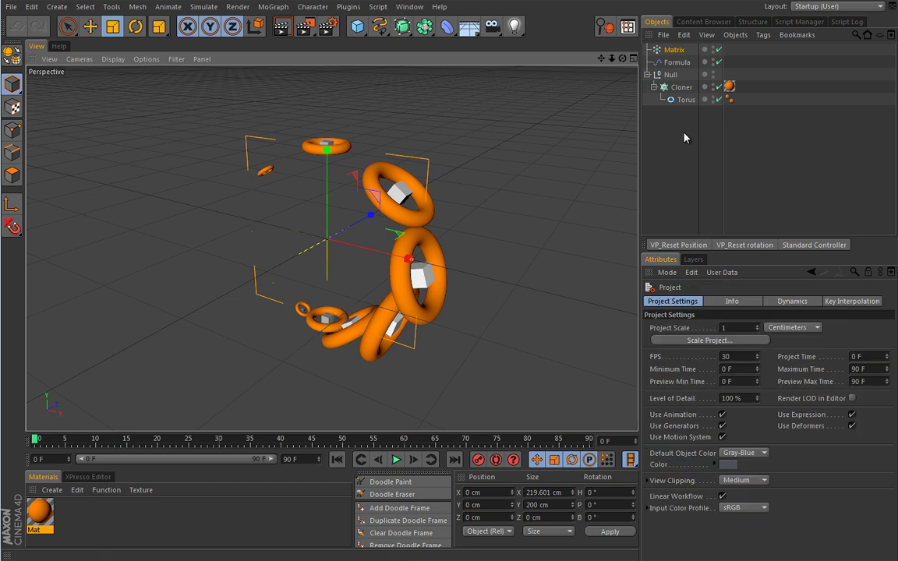
Delete all objects from the scene
{"action": "left_click_drag", "start_coordinate": [668, 137], "coordinate": [675, 47]}
{"action": "key", "text": "Delete"}
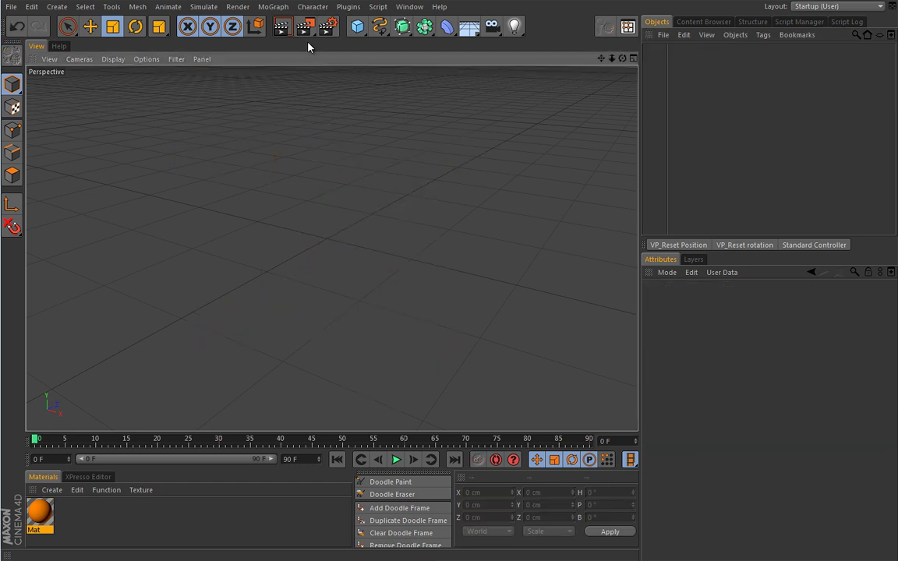
Add a MoGraph Fracture object with its generator disabled, plus a MoGraph Cloner object
{"action": "left_click", "coordinate": [273, 7]}
{"action": "left_click", "coordinate": [279, 126]}
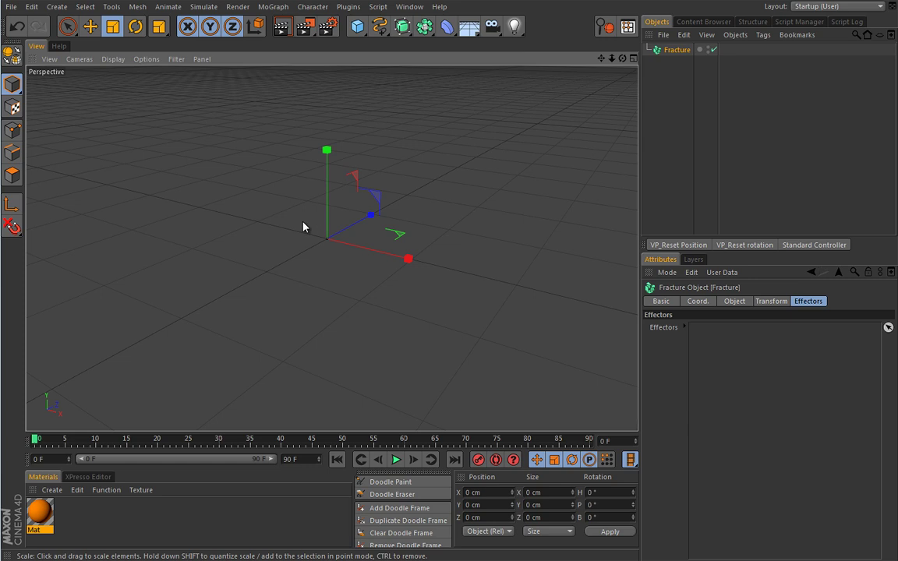
{"action": "left_click", "coordinate": [713, 49]}
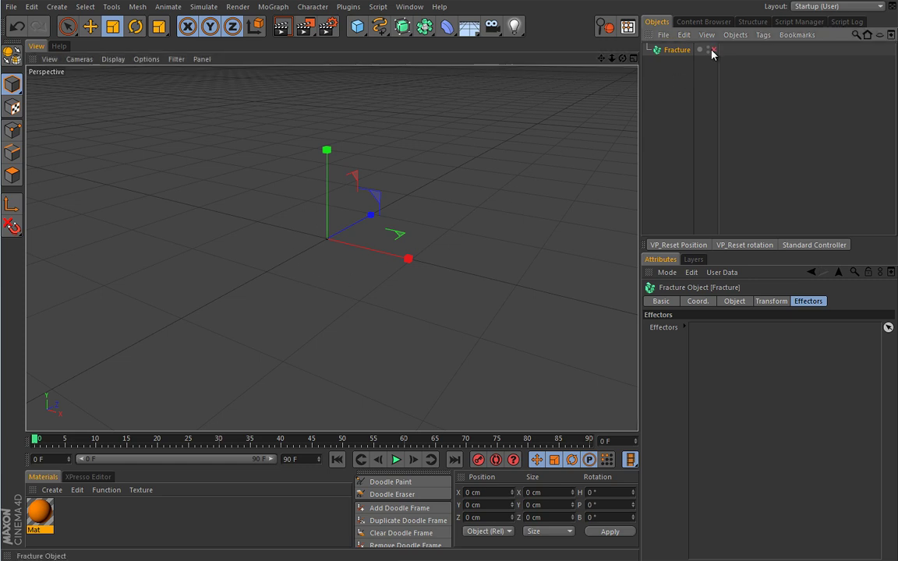
{"action": "left_click", "coordinate": [654, 98]}
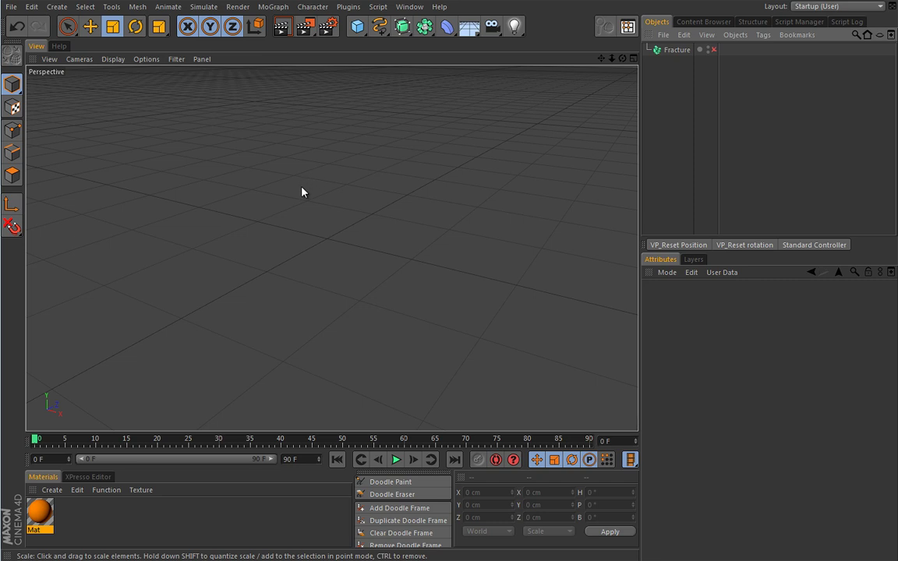
{"action": "left_click", "coordinate": [273, 7]}
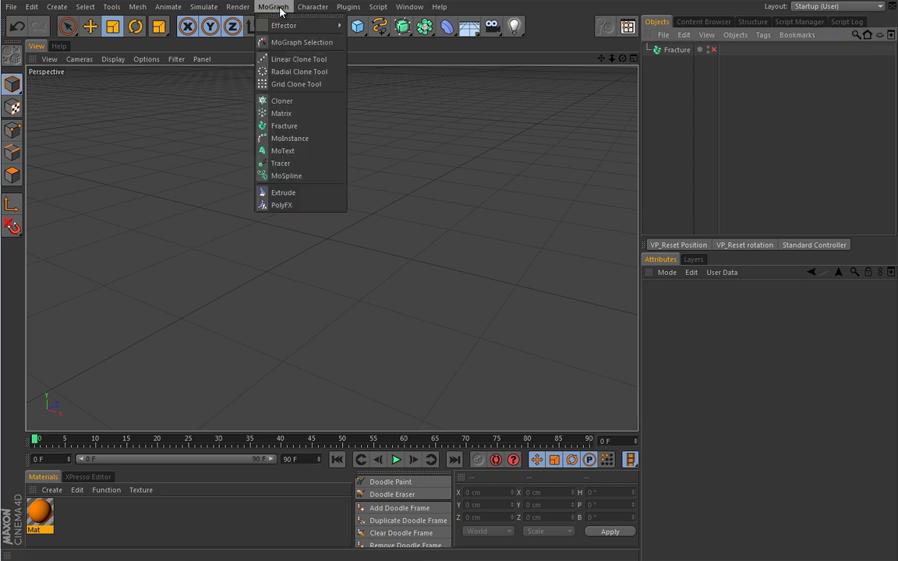
{"action": "left_click", "coordinate": [282, 100]}
Create a text spline reading "Cloner" with a height of 100 cm
{"action": "left_click", "coordinate": [379, 27]}
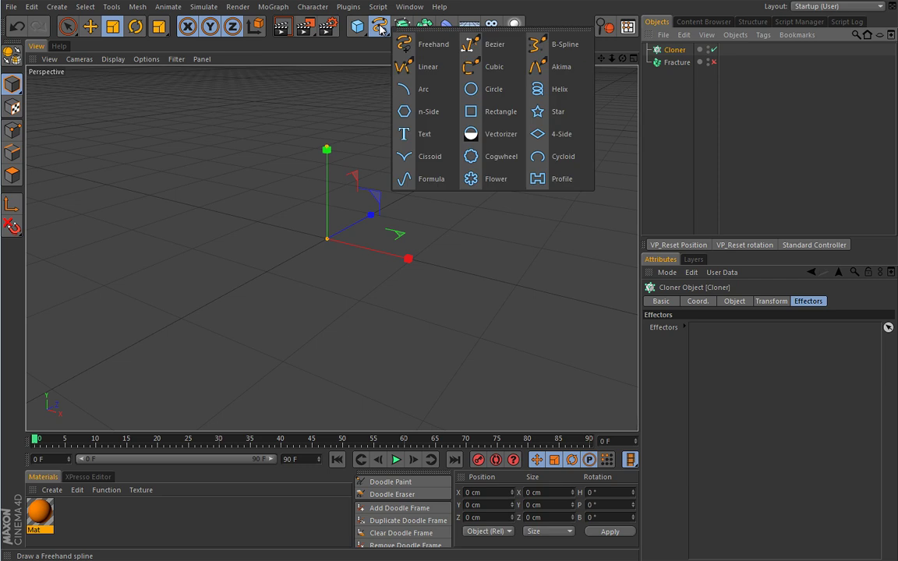
{"action": "left_click", "coordinate": [421, 134]}
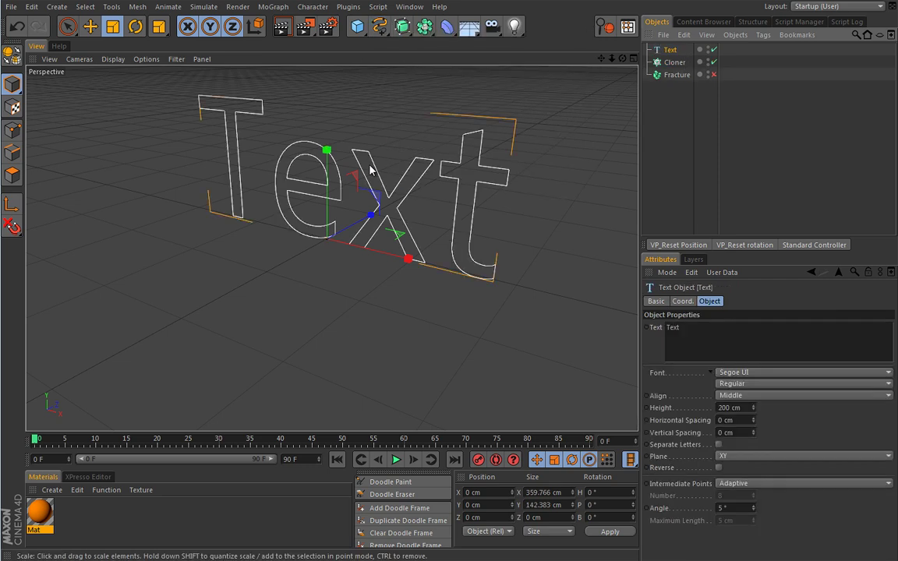
{"action": "left_click", "coordinate": [690, 326]}
{"action": "key", "text": "ctrl+a"}
{"action": "type", "text": "Cloner"}
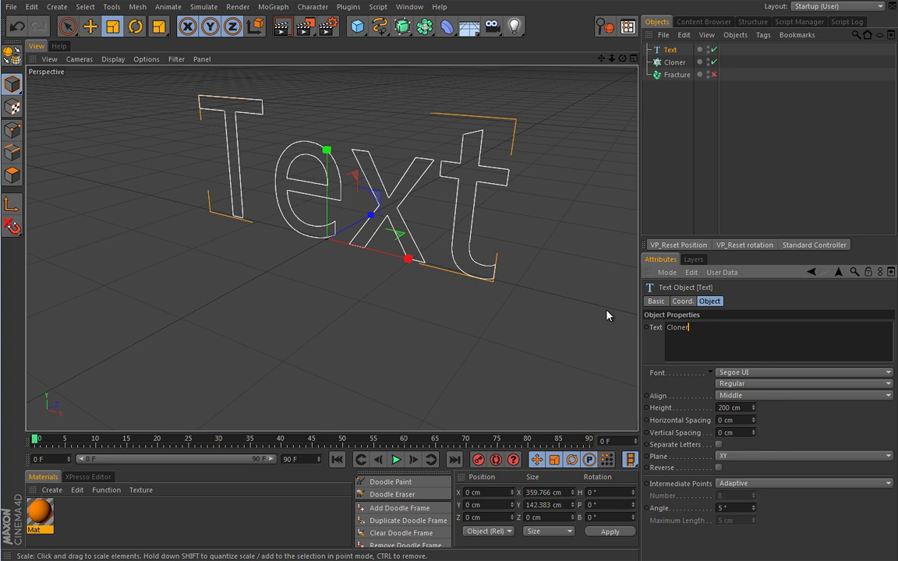
{"action": "double_click", "coordinate": [745, 408]}
{"action": "type", "text": "100"}
{"action": "key", "text": "Return"}
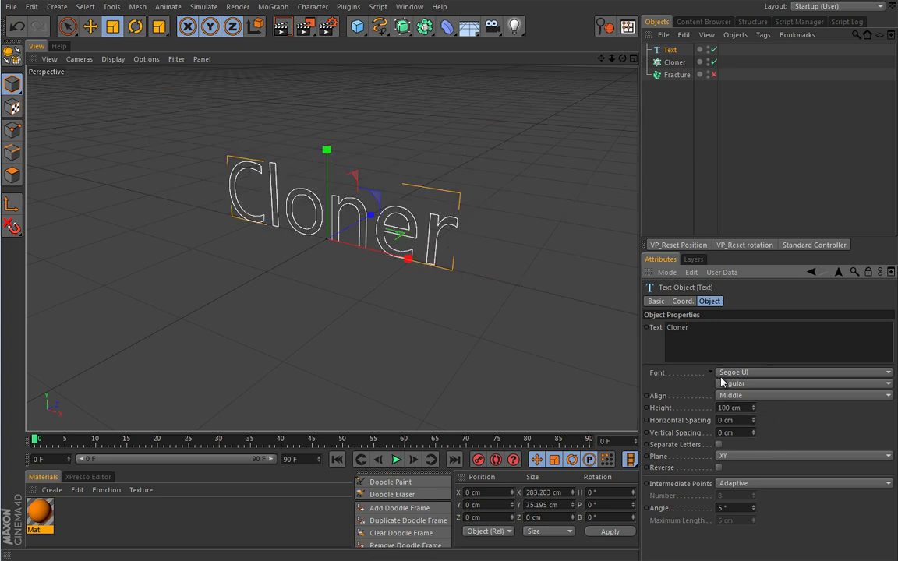
Put the text spline inside an Extrude NURBS and apply the orange material Mat to the extrusion
{"action": "left_click_drag", "start_coordinate": [325, 289], "coordinate": [357, 268], "text": "alt"}
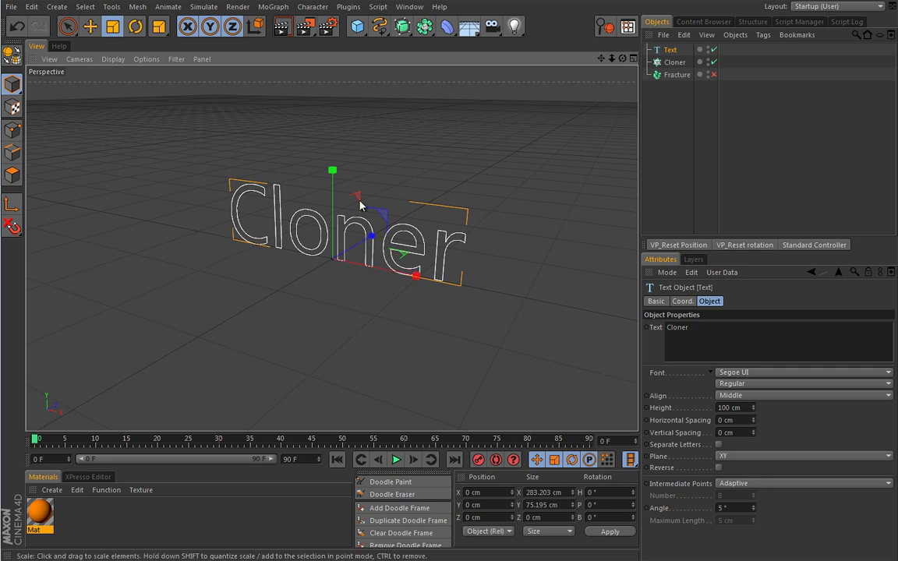
{"action": "left_click", "coordinate": [402, 28]}
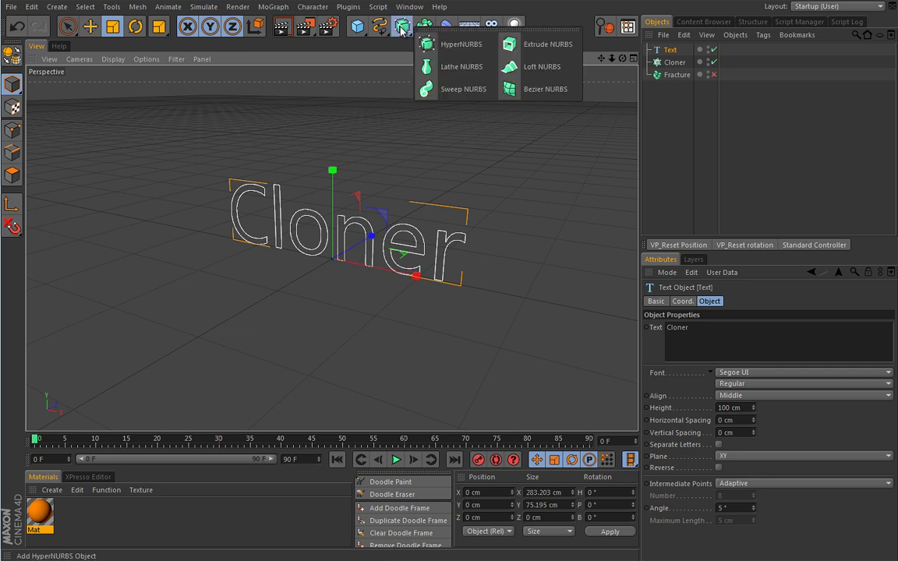
{"action": "left_click", "coordinate": [538, 45], "text": "alt"}
{"action": "left_click", "coordinate": [678, 117]}
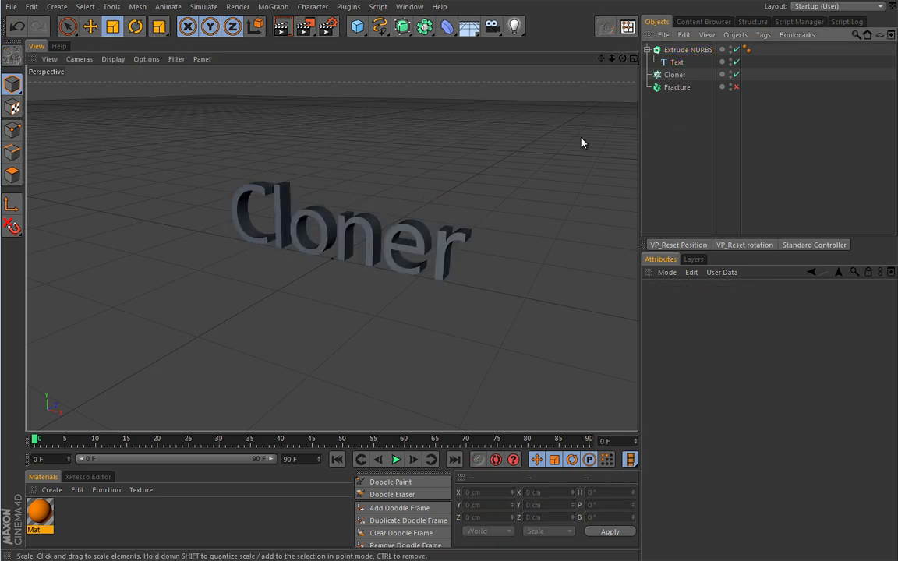
{"action": "left_click_drag", "start_coordinate": [39, 513], "coordinate": [700, 52]}
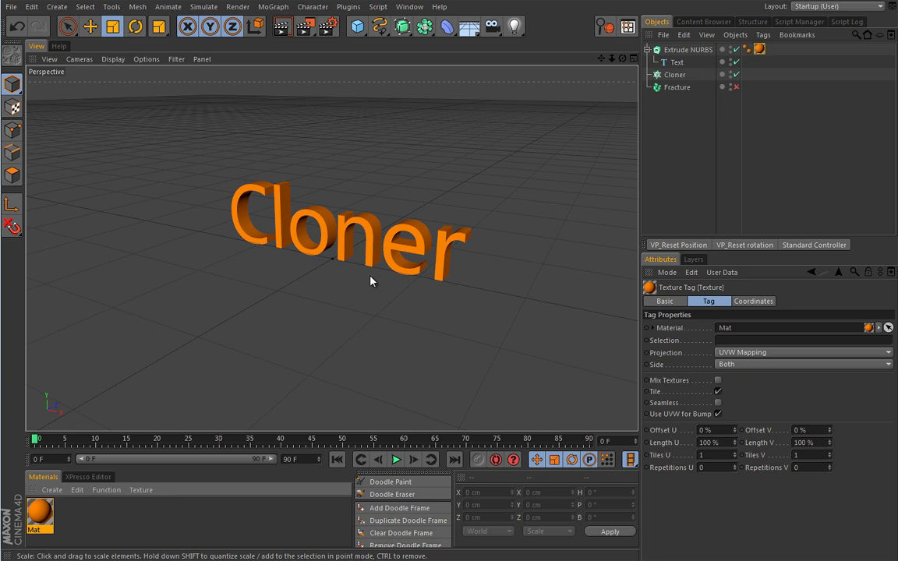
Nest the Extrude NURBS under the Cloner and set the Cloner's count to 1
{"action": "left_click_drag", "start_coordinate": [684, 49], "coordinate": [676, 74]}
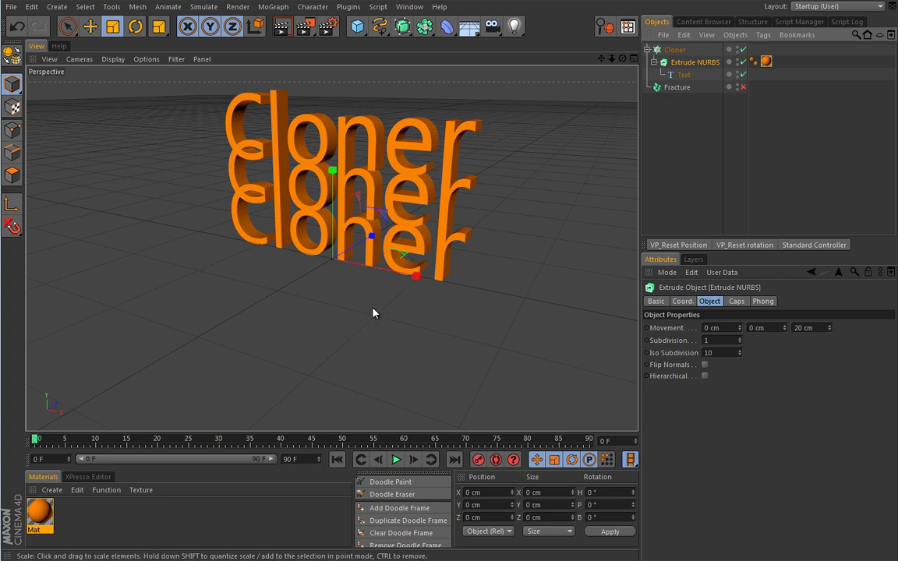
{"action": "left_click", "coordinate": [676, 49]}
{"action": "left_click", "coordinate": [735, 301]}
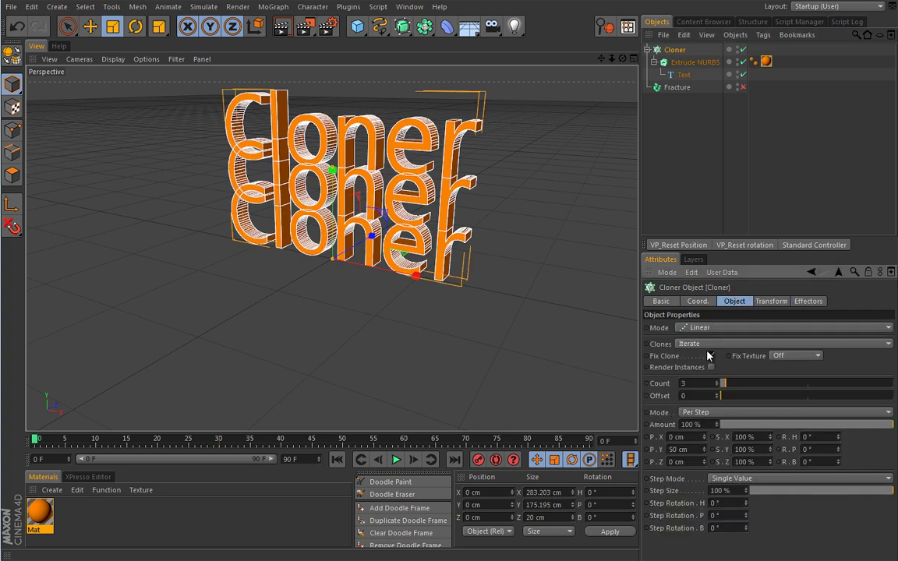
{"action": "double_click", "coordinate": [693, 383]}
{"action": "type", "text": "1"}
{"action": "key", "text": "Tab"}
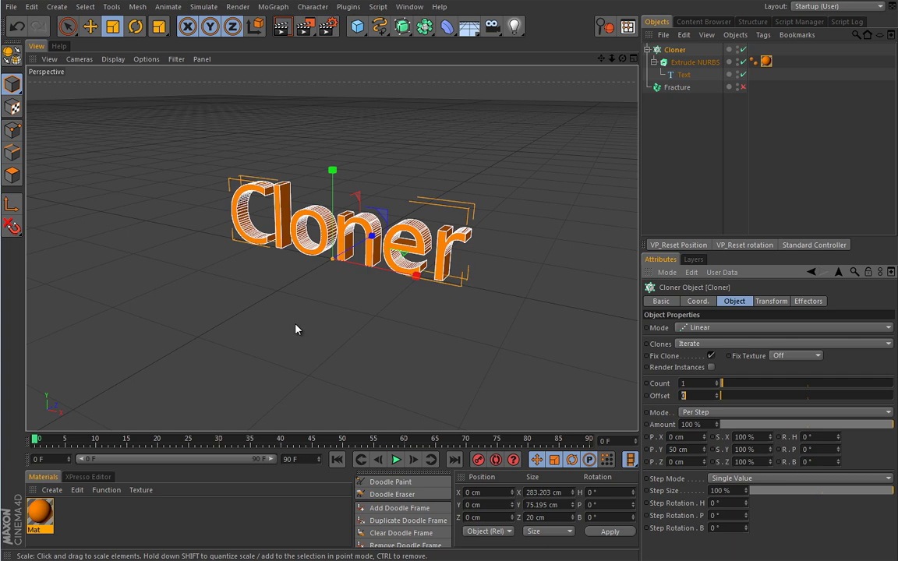
{"action": "left_click_drag", "start_coordinate": [297, 326], "coordinate": [317, 317], "text": "alt"}
{"action": "left_click_drag", "start_coordinate": [334, 267], "coordinate": [313, 290], "text": "alt"}
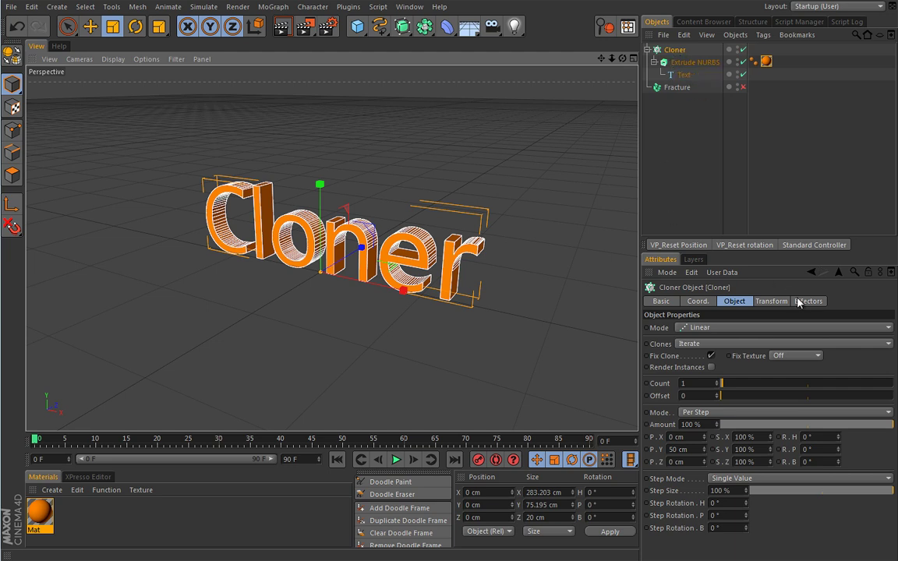
Add a Random effector in Noise mode to the Cloner and play the animation
{"action": "left_click", "coordinate": [273, 6]}
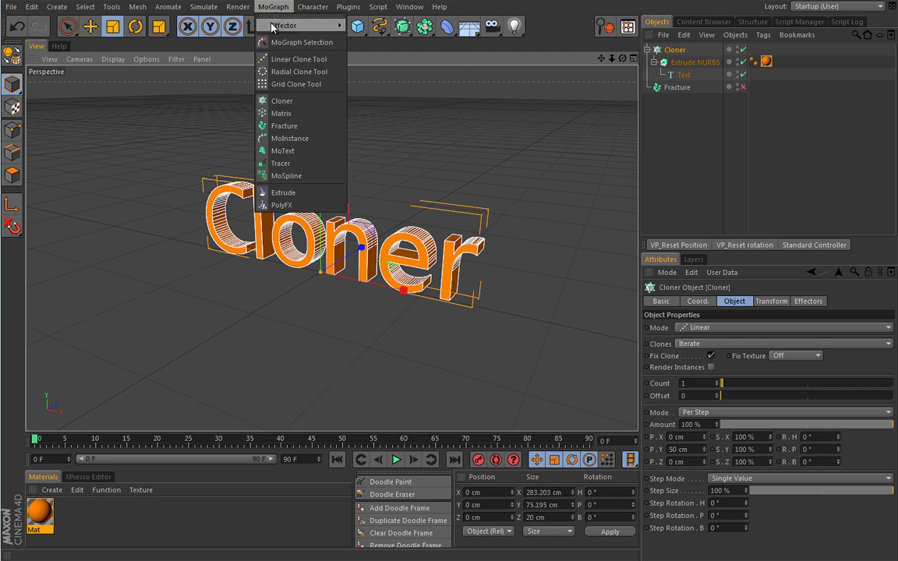
{"action": "mouse_move", "coordinate": [273, 28]}
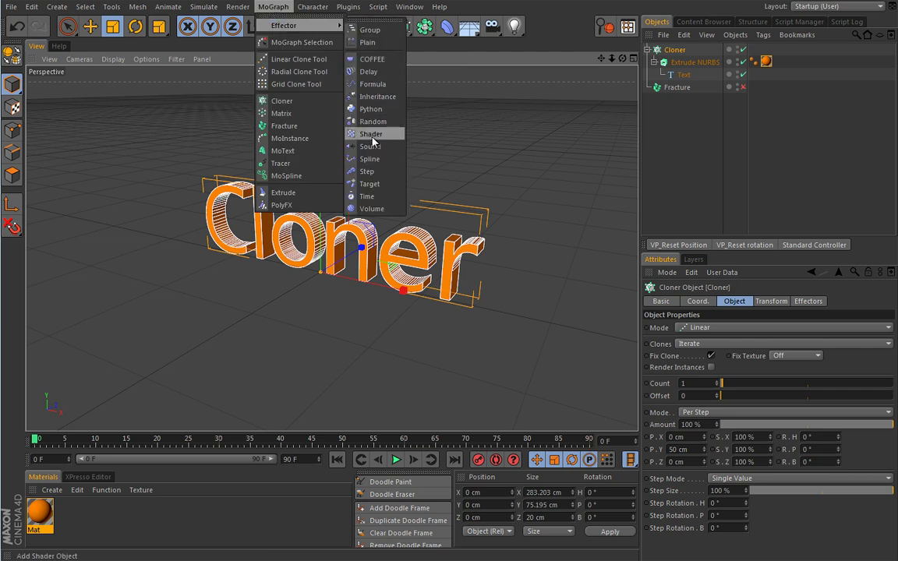
{"action": "left_click", "coordinate": [374, 125]}
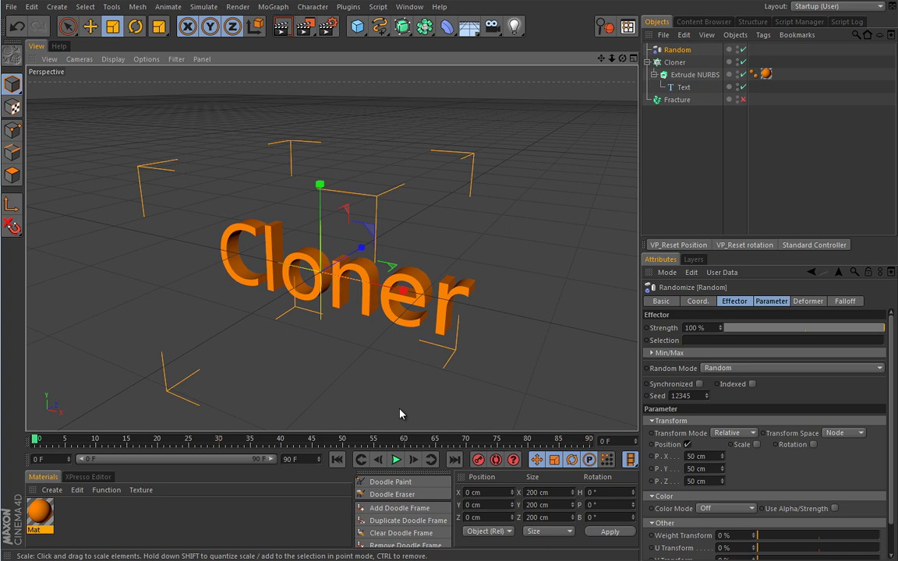
{"action": "left_click", "coordinate": [734, 301]}
{"action": "left_click", "coordinate": [729, 367]}
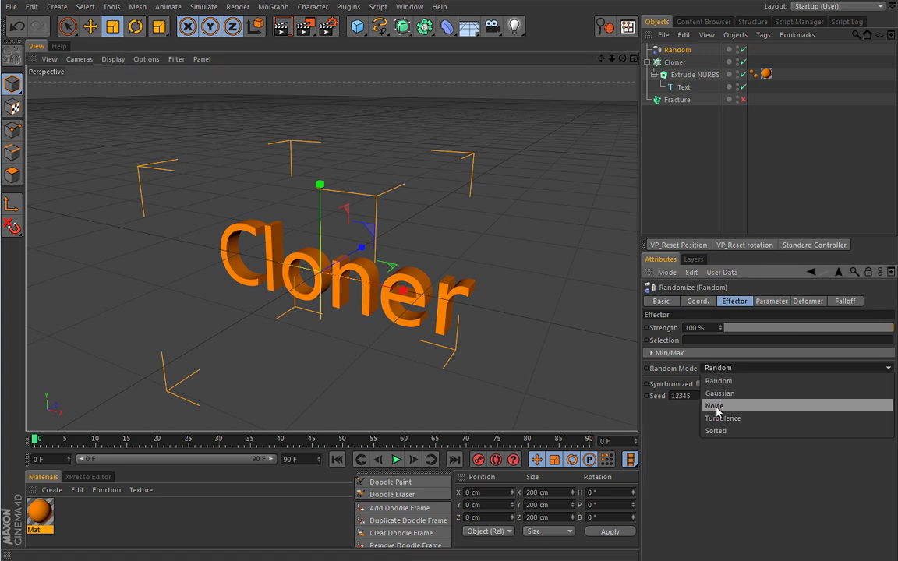
{"action": "left_click", "coordinate": [716, 404]}
{"action": "left_click", "coordinate": [396, 459]}
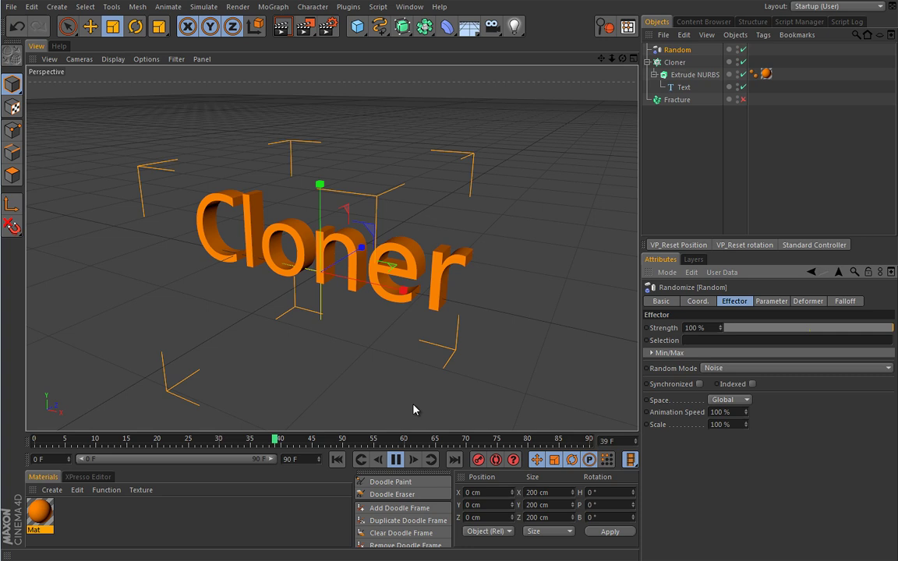
Set the Random effector's falloff shape to Sphere, and stop the playback back at frame 0
{"action": "left_click", "coordinate": [844, 301]}
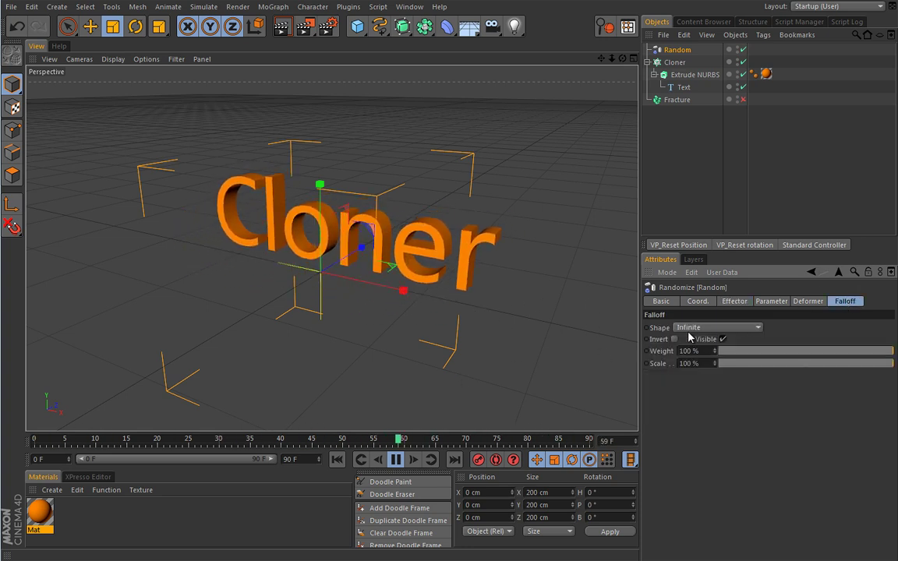
{"action": "left_click", "coordinate": [714, 329]}
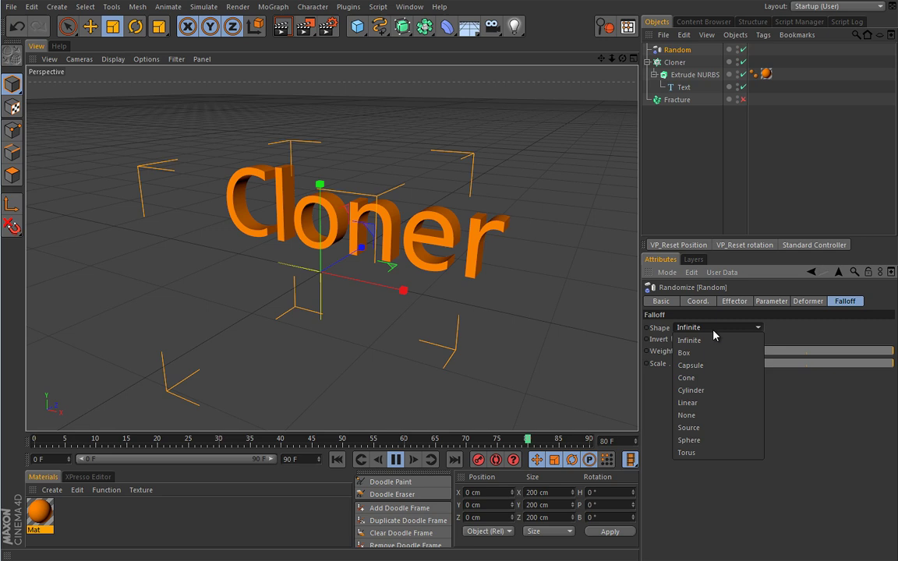
{"action": "left_click", "coordinate": [693, 441]}
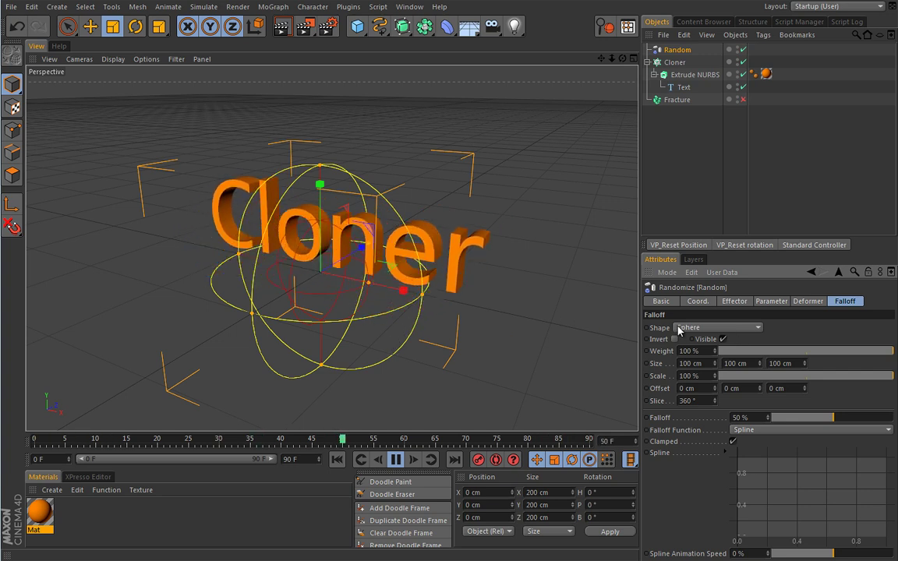
{"action": "left_click", "coordinate": [396, 459]}
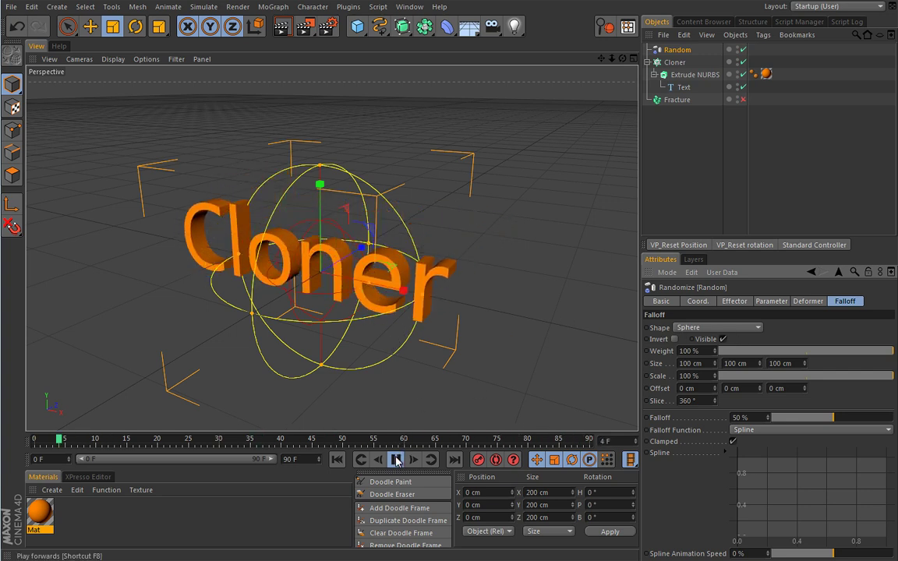
{"action": "left_click", "coordinate": [336, 460]}
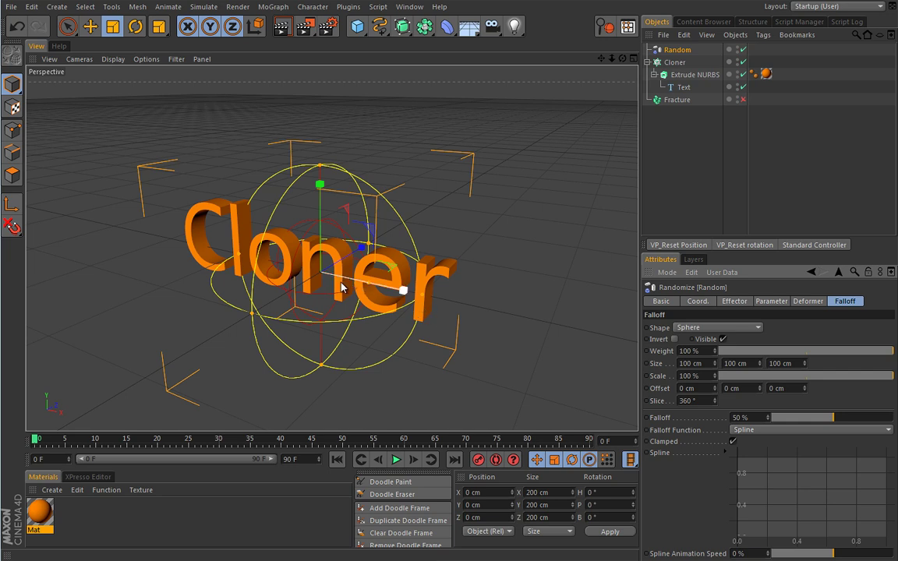
Set the Random effector's deformation to Point and check the playback, returning to frame 0
{"action": "left_click", "coordinate": [803, 301]}
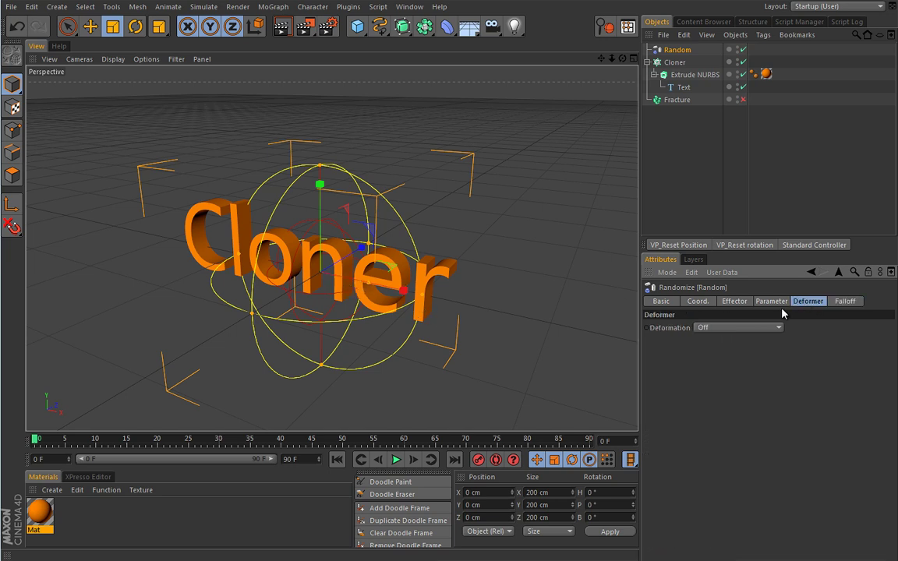
{"action": "left_click", "coordinate": [748, 327]}
{"action": "left_click", "coordinate": [741, 365]}
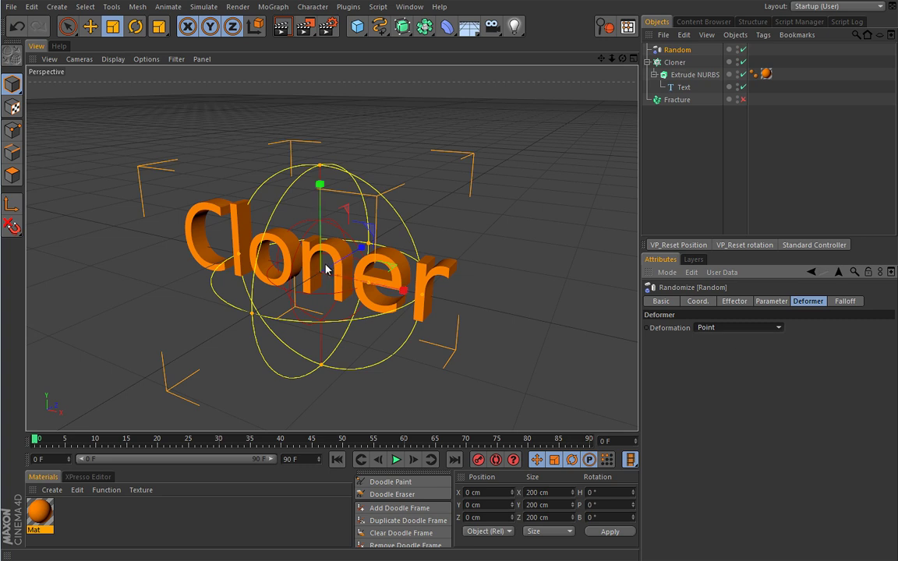
{"action": "key", "text": "e"}
{"action": "left_click", "coordinate": [396, 460]}
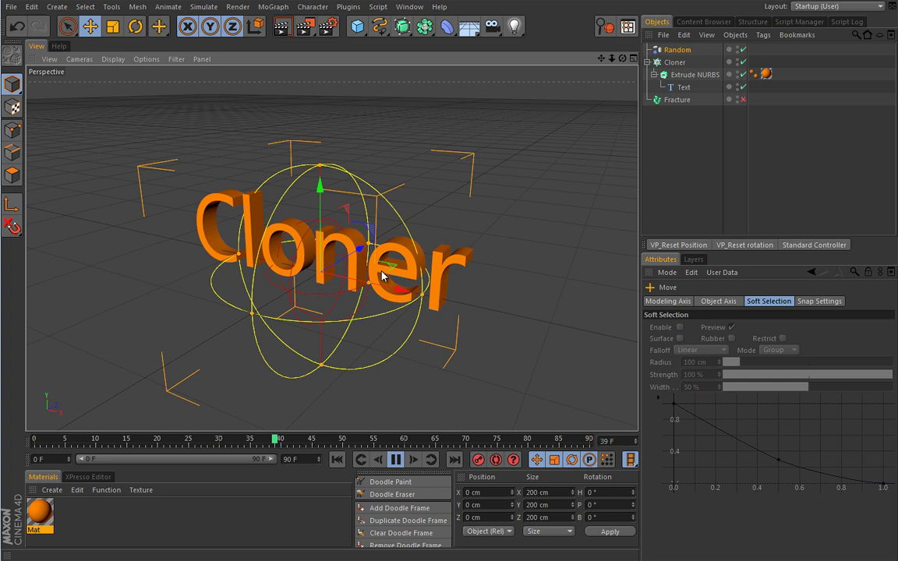
{"action": "left_click", "coordinate": [395, 460]}
{"action": "left_click", "coordinate": [337, 459]}
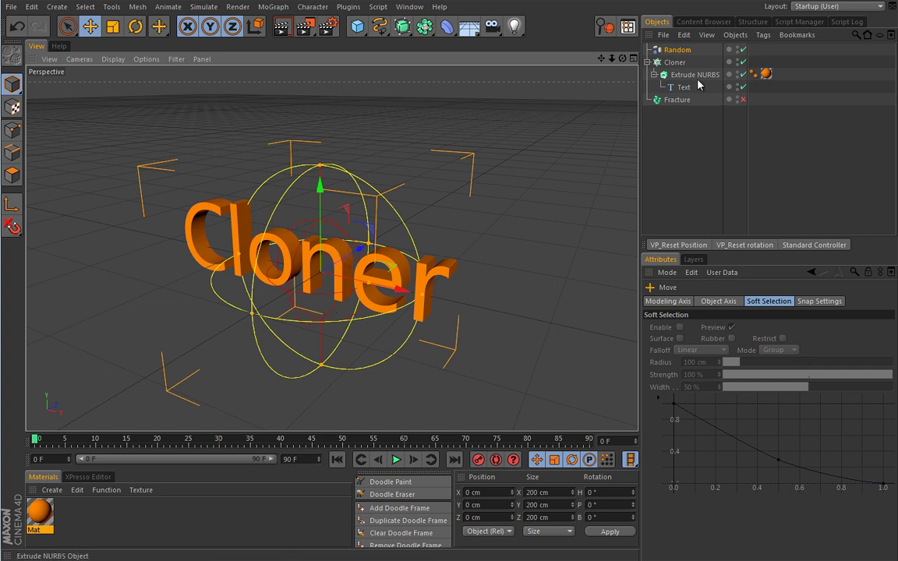
Take the Extrude NURBS out of the Cloner and delete the Cloner
{"action": "left_click_drag", "start_coordinate": [694, 78], "coordinate": [691, 130]}
{"action": "left_click", "coordinate": [683, 62]}
{"action": "key", "text": "Delete"}
Set the Random effector's deformation to Off
{"action": "left_click", "coordinate": [677, 49]}
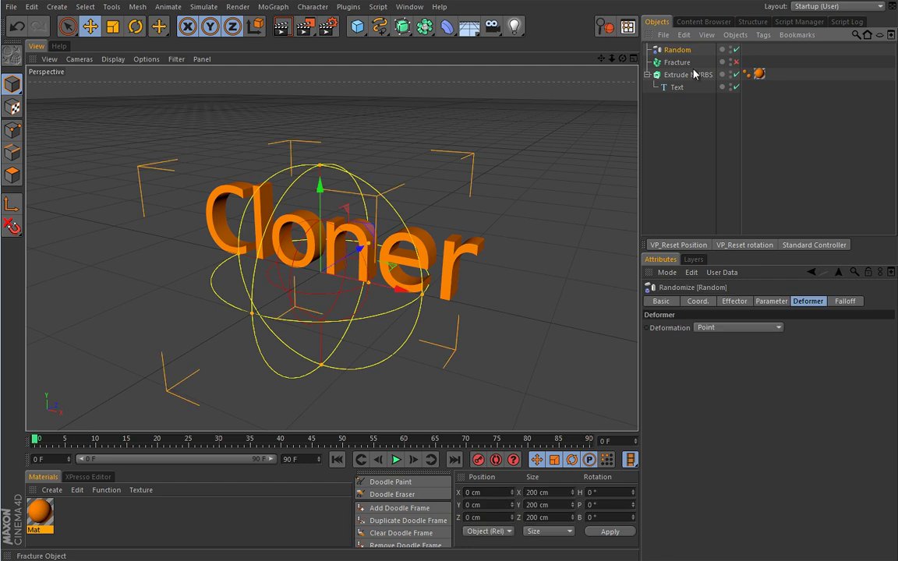
{"action": "left_click", "coordinate": [739, 328]}
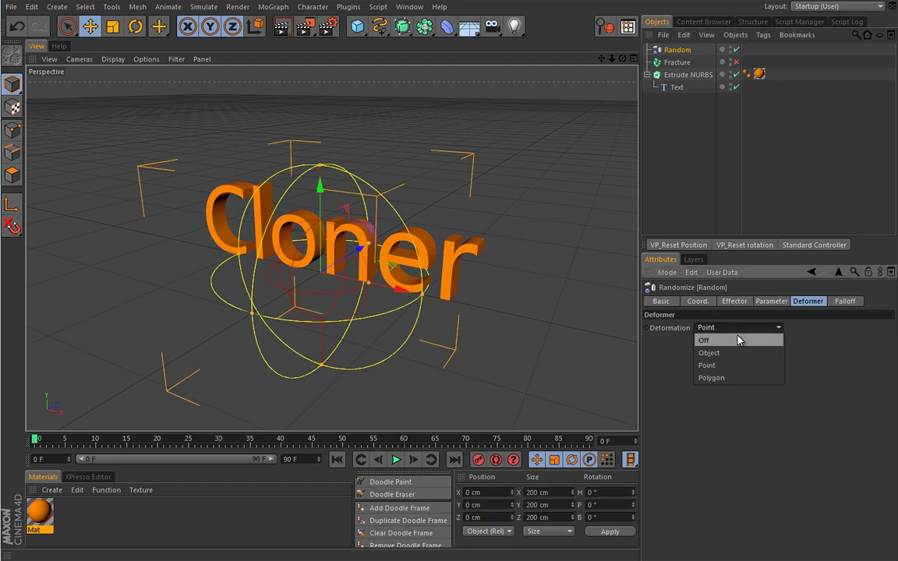
{"action": "left_click", "coordinate": [740, 340]}
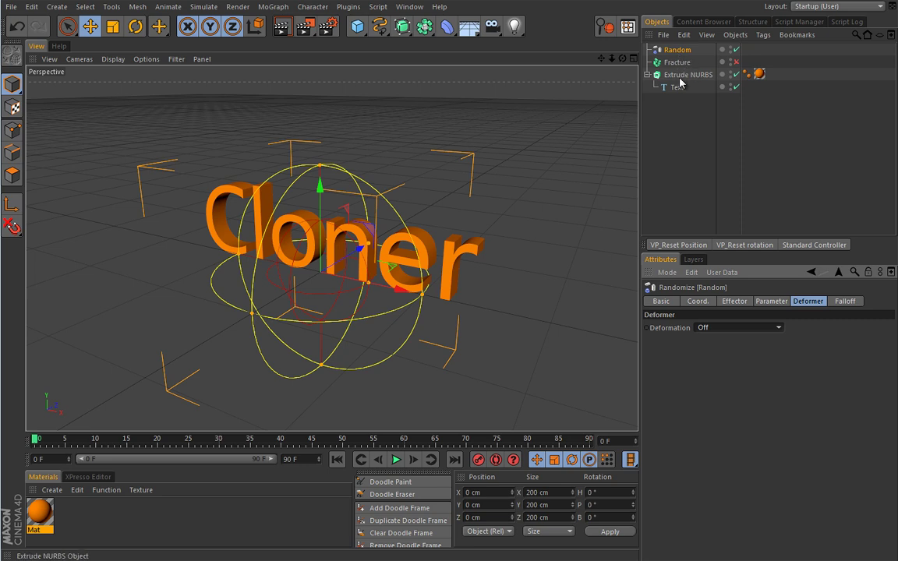
Collapse the Extrude NURBS hierarchy and nest it under the Fracture object
{"action": "left_click", "coordinate": [647, 74]}
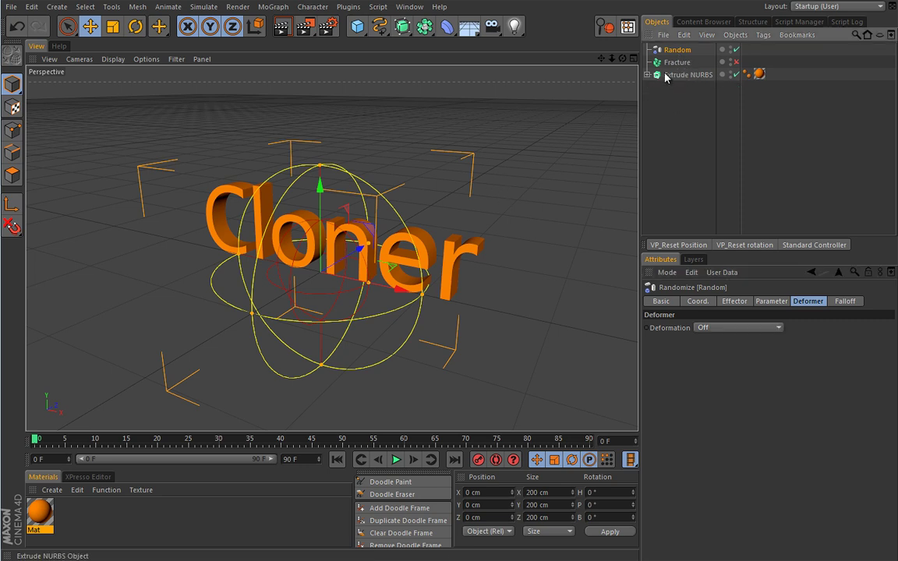
{"action": "left_click_drag", "start_coordinate": [680, 76], "coordinate": [689, 62]}
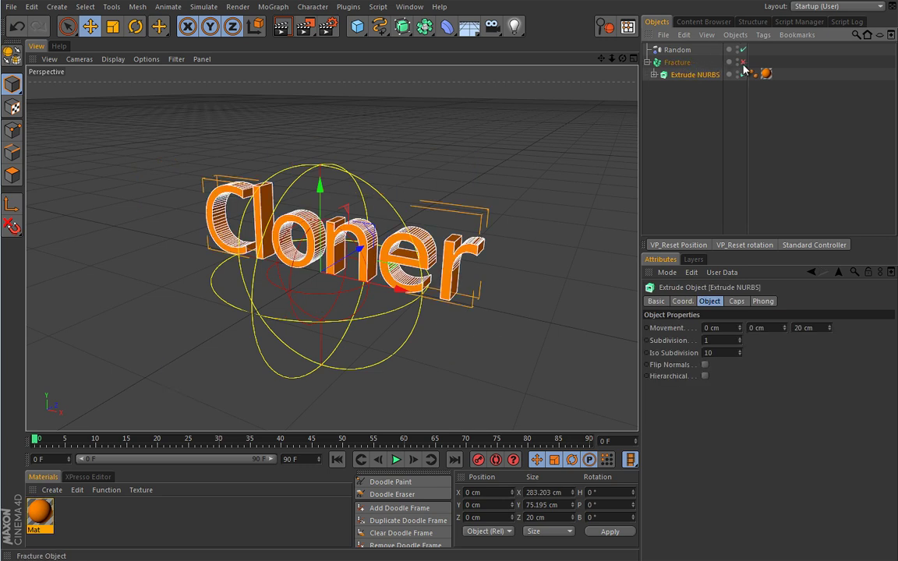
Delete the Random effector, reveal the Extrude NURBS contents, and check the playback before returning to frame 0
{"action": "left_click", "coordinate": [678, 50]}
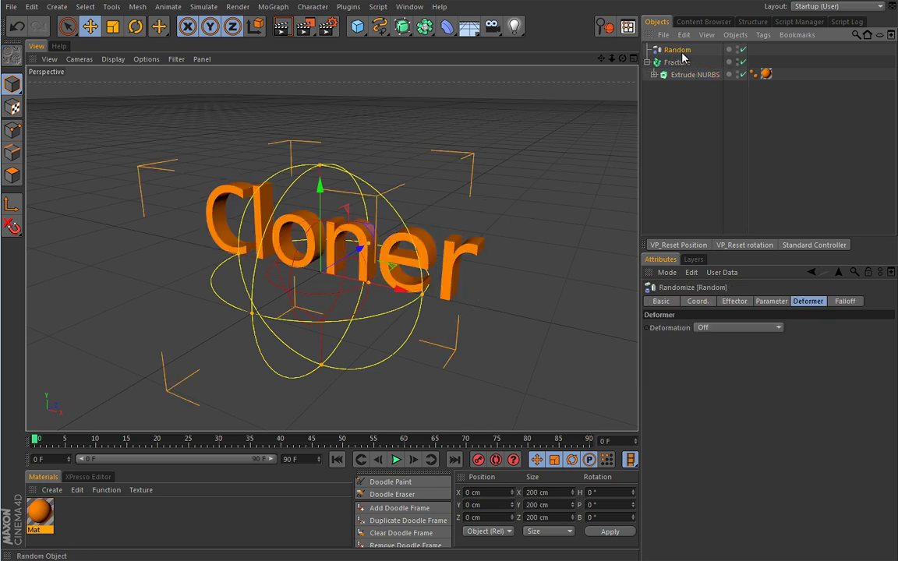
{"action": "key", "text": "Delete"}
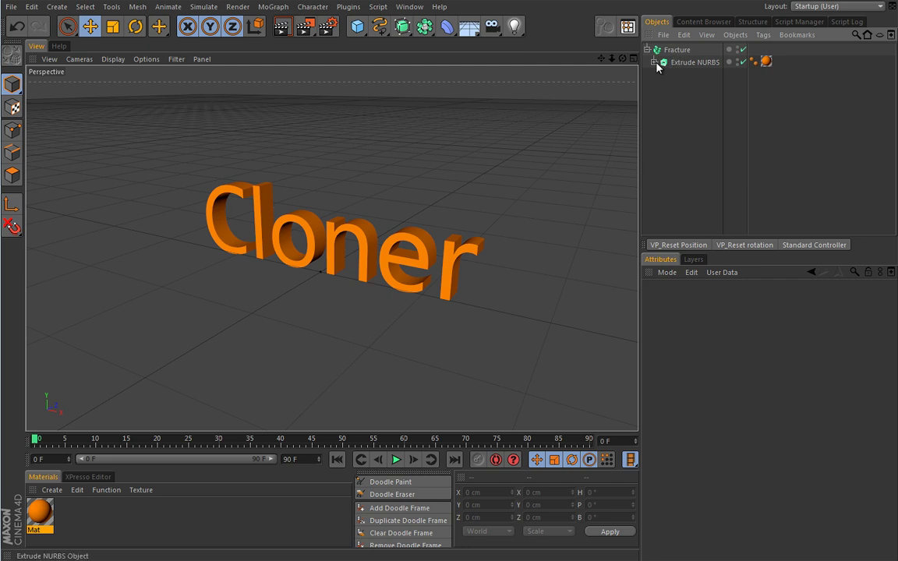
{"action": "left_click", "coordinate": [654, 62]}
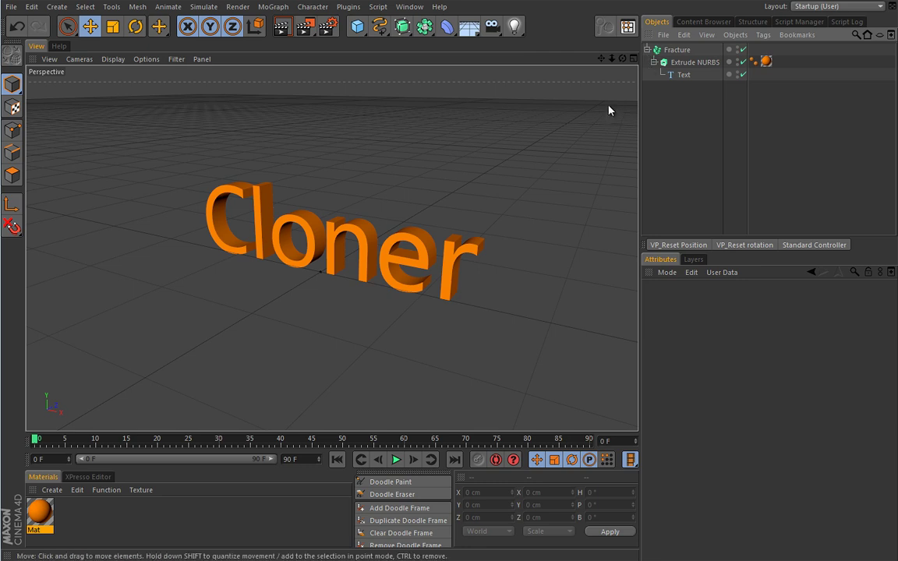
{"action": "left_click", "coordinate": [396, 460]}
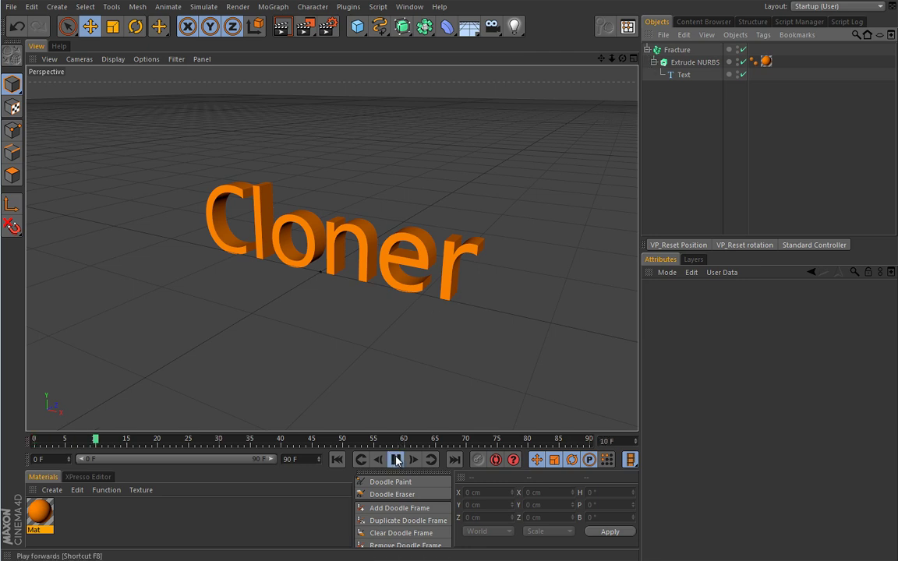
{"action": "left_click", "coordinate": [396, 460]}
{"action": "key", "text": "shift+f"}
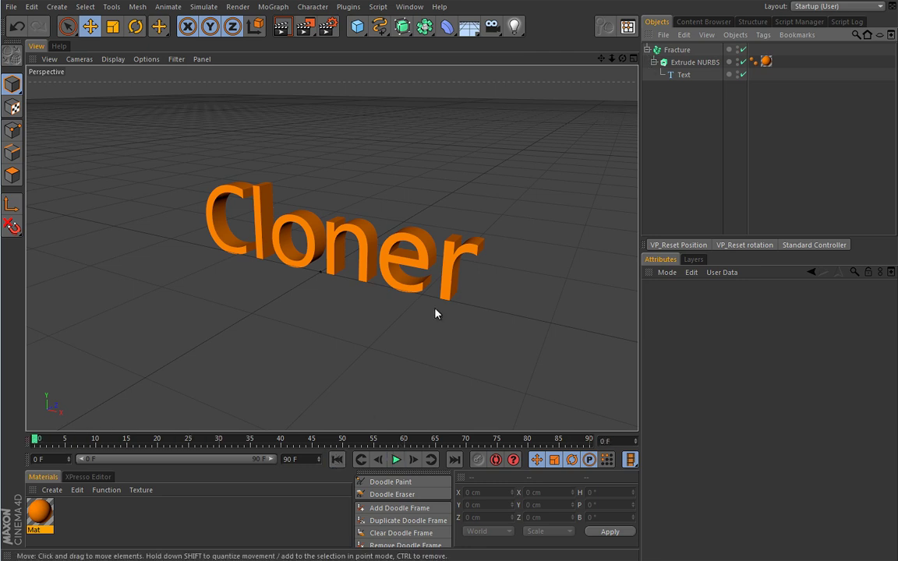
Add a Random effector to the Fracture object and check the playback, returning to frame 0
{"action": "left_click", "coordinate": [677, 49]}
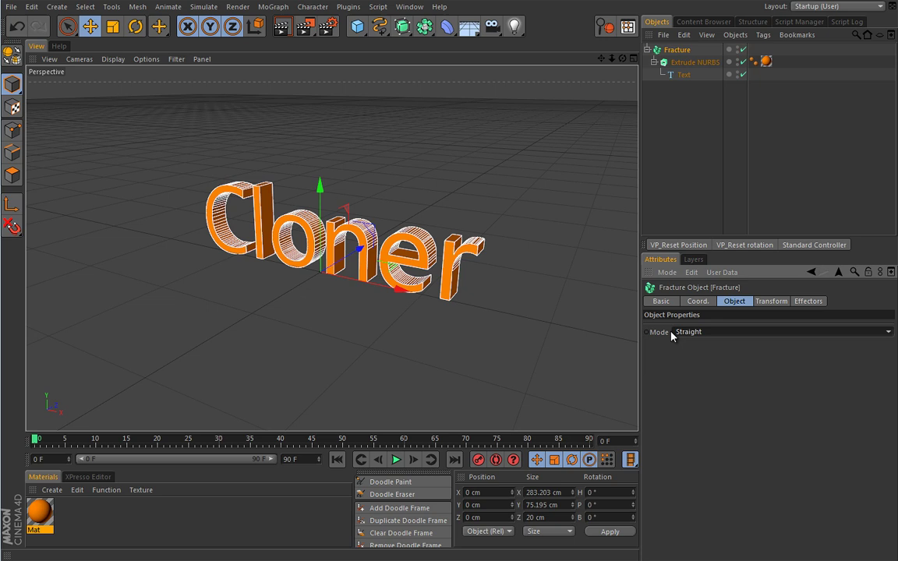
{"action": "left_click", "coordinate": [273, 6]}
{"action": "mouse_move", "coordinate": [300, 27]}
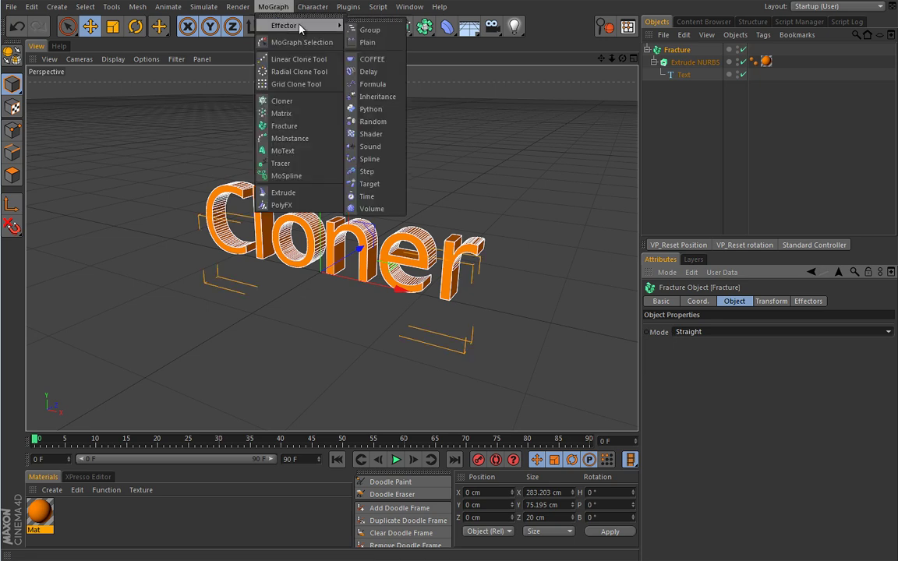
{"action": "left_click", "coordinate": [373, 121]}
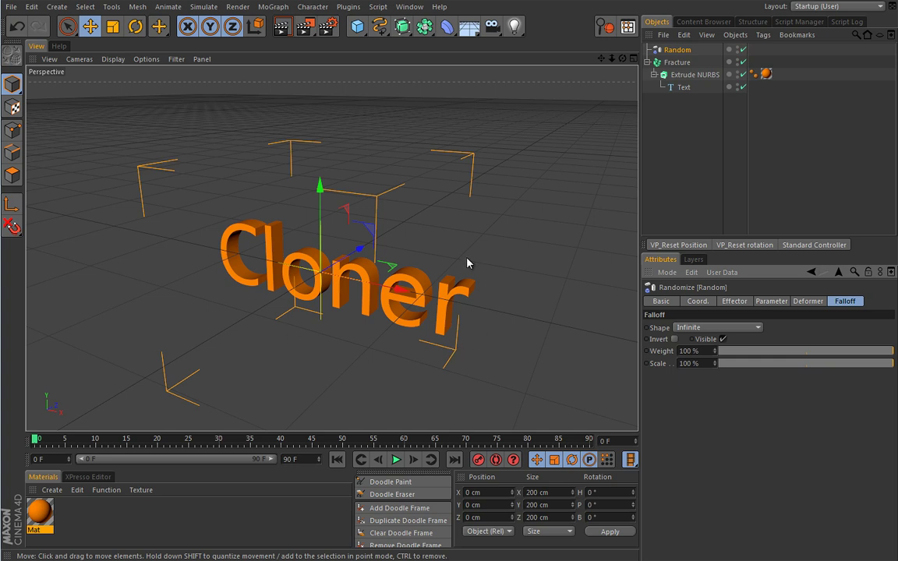
{"action": "left_click", "coordinate": [398, 461]}
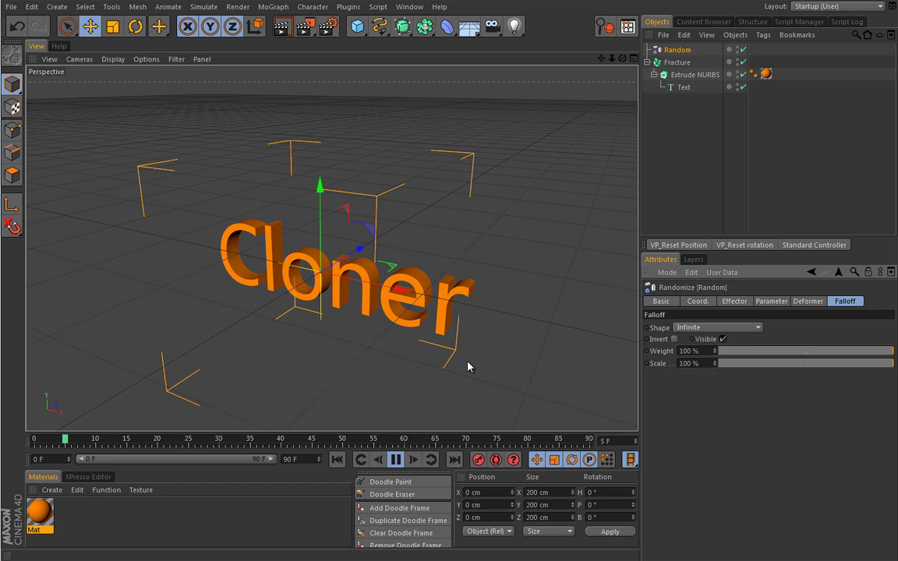
{"action": "left_click", "coordinate": [397, 460]}
{"action": "left_click", "coordinate": [348, 464]}
Change the Text spline's wording to "Fracture"
{"action": "left_click", "coordinate": [683, 88]}
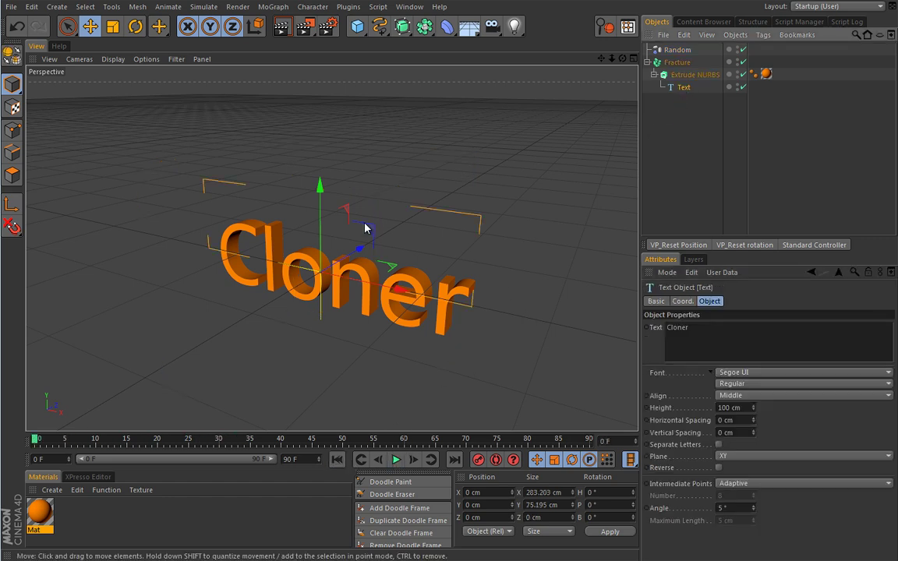
{"action": "type", "text": "Fracut"}
{"action": "type", "text": "re"}
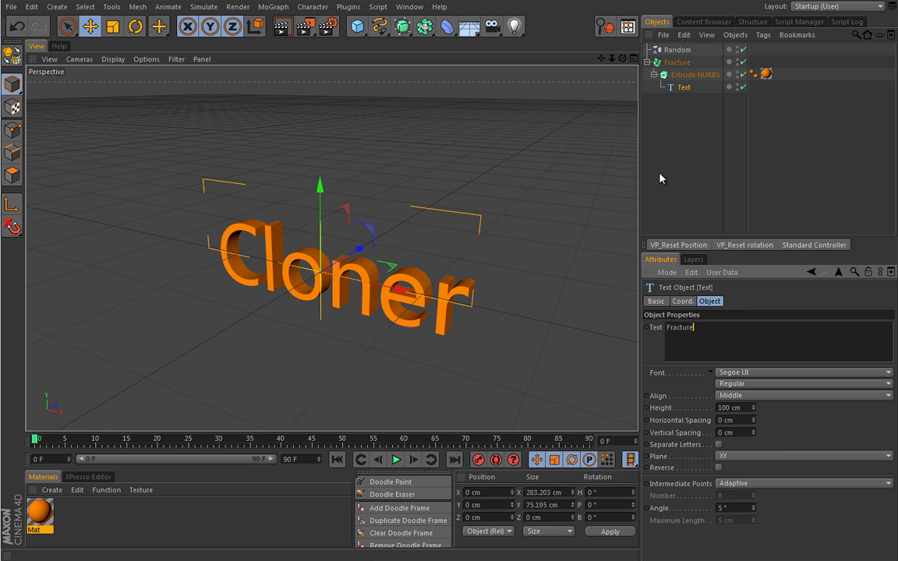
{"action": "left_click", "coordinate": [647, 168]}
{"action": "left_click_drag", "start_coordinate": [347, 347], "coordinate": [367, 321], "text": "alt"}
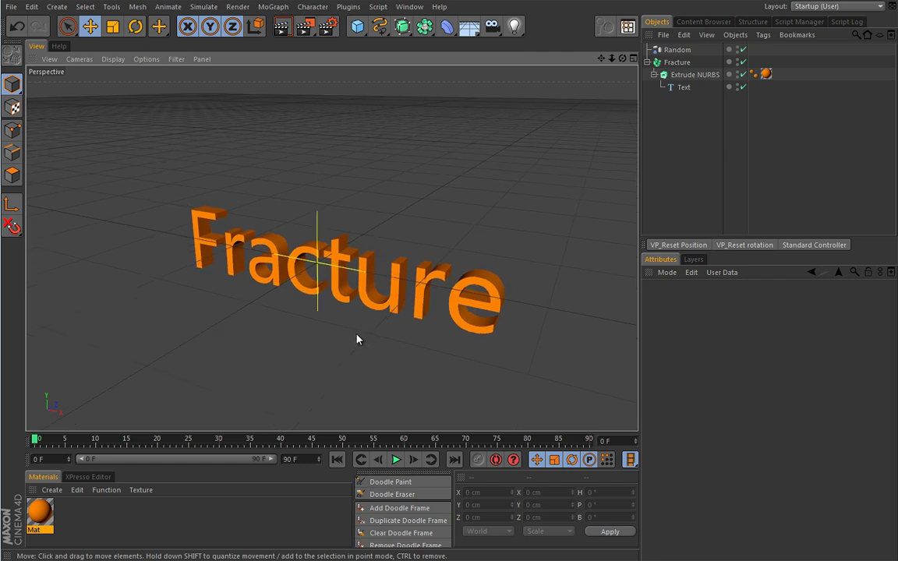
Start the playback and set the Random effector's random mode to Noise
{"action": "left_click", "coordinate": [396, 460]}
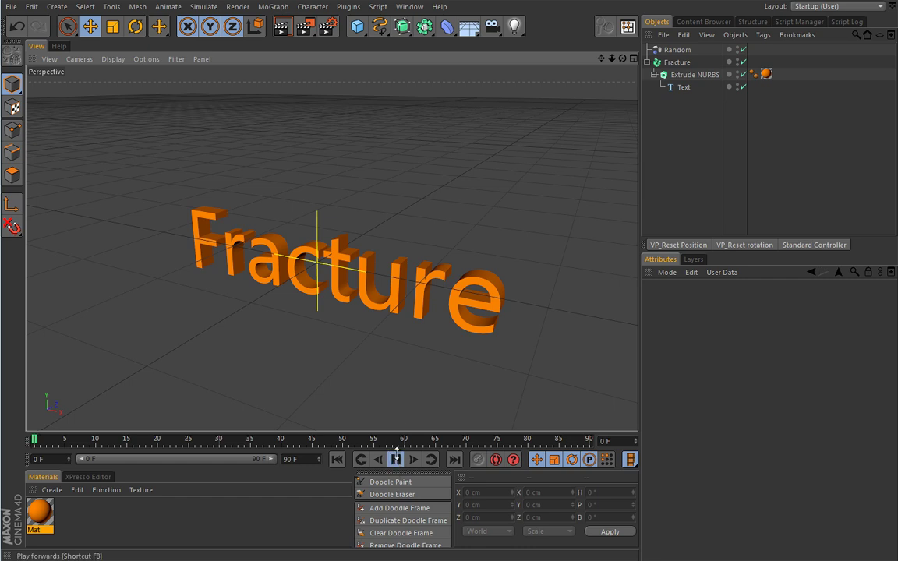
{"action": "left_click", "coordinate": [675, 49]}
{"action": "left_click", "coordinate": [734, 301]}
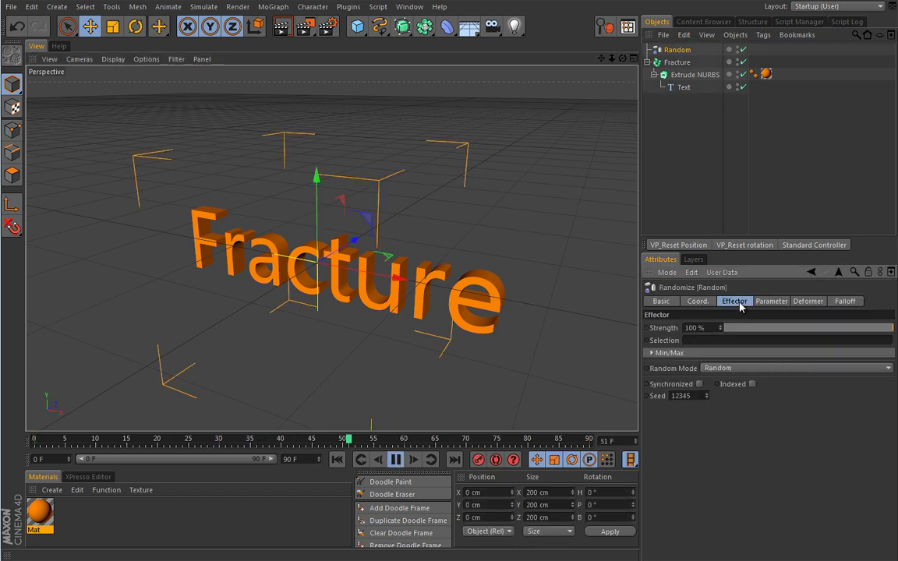
{"action": "left_click", "coordinate": [717, 368]}
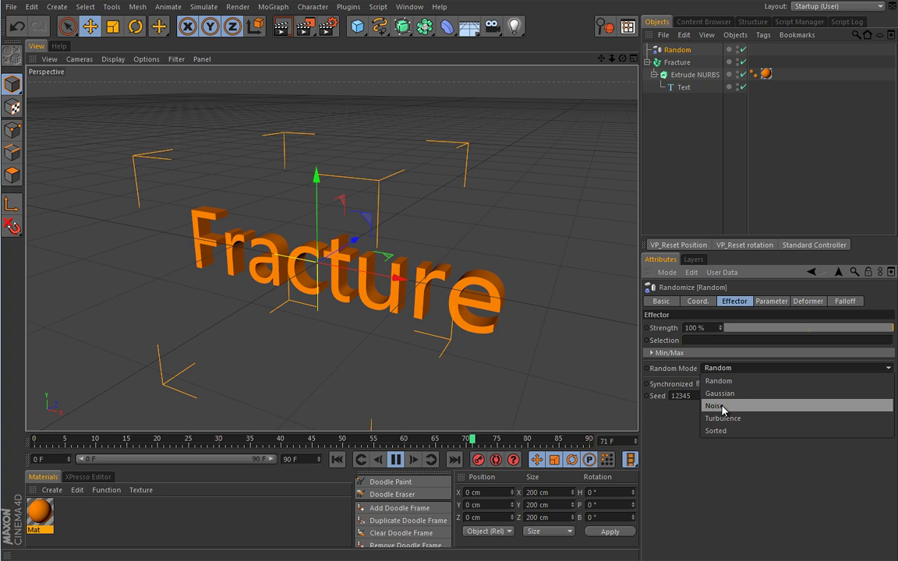
{"action": "left_click", "coordinate": [717, 406]}
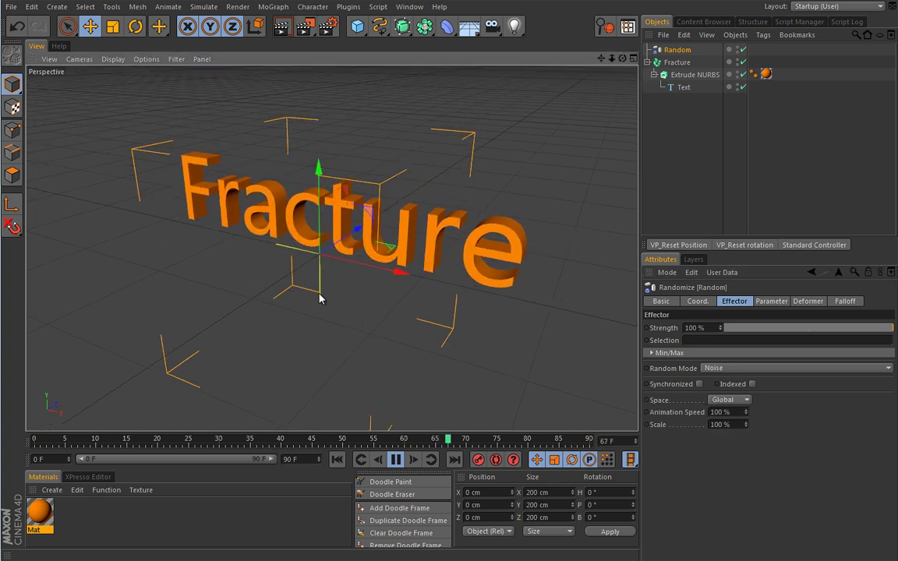
Try the Fracture object's Explode Segments mode during playback and finally set it to Explode Segments & Connect
{"action": "left_click", "coordinate": [677, 62]}
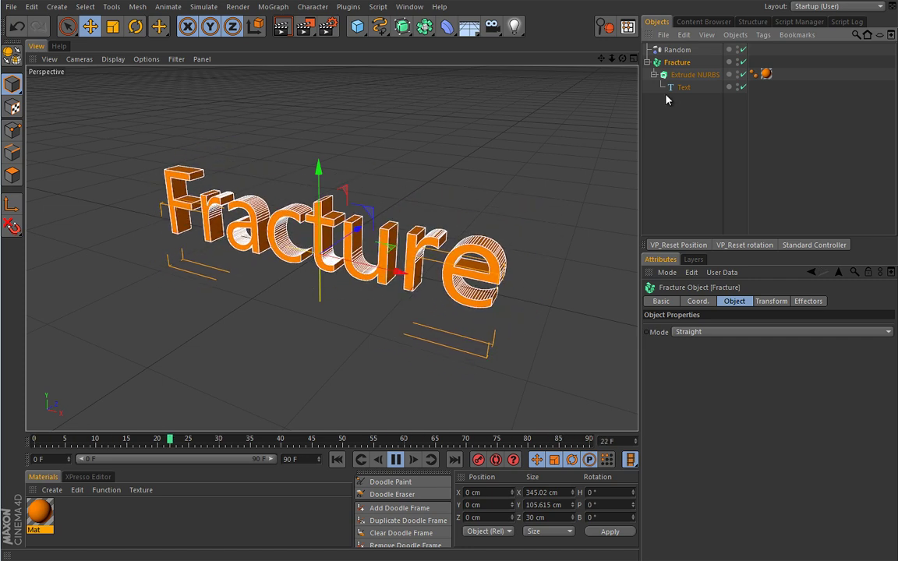
{"action": "left_click", "coordinate": [687, 333]}
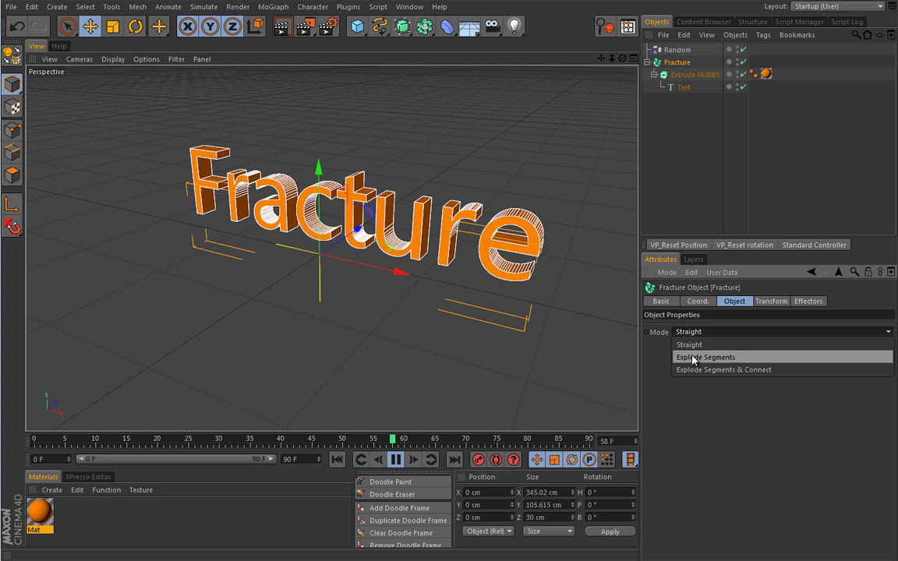
{"action": "left_click", "coordinate": [692, 358]}
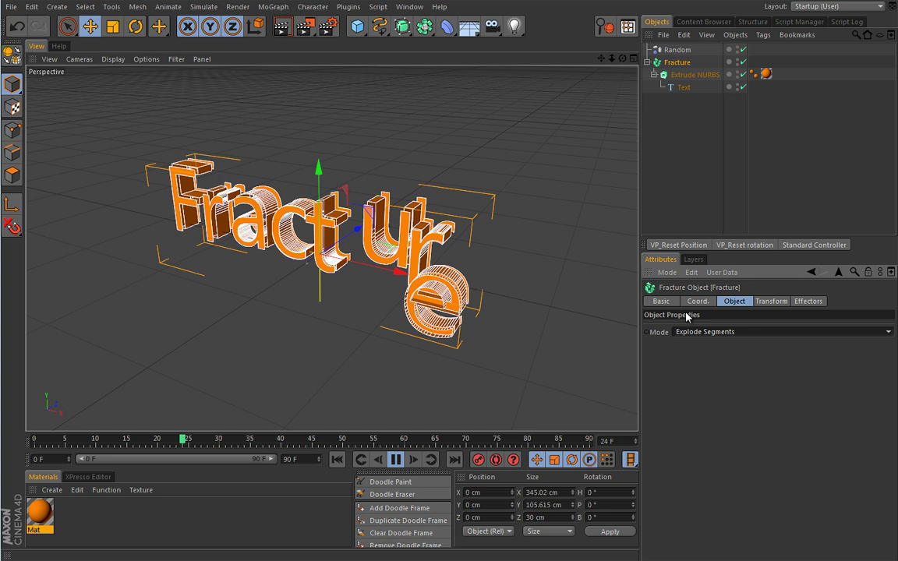
{"action": "left_click", "coordinate": [704, 332]}
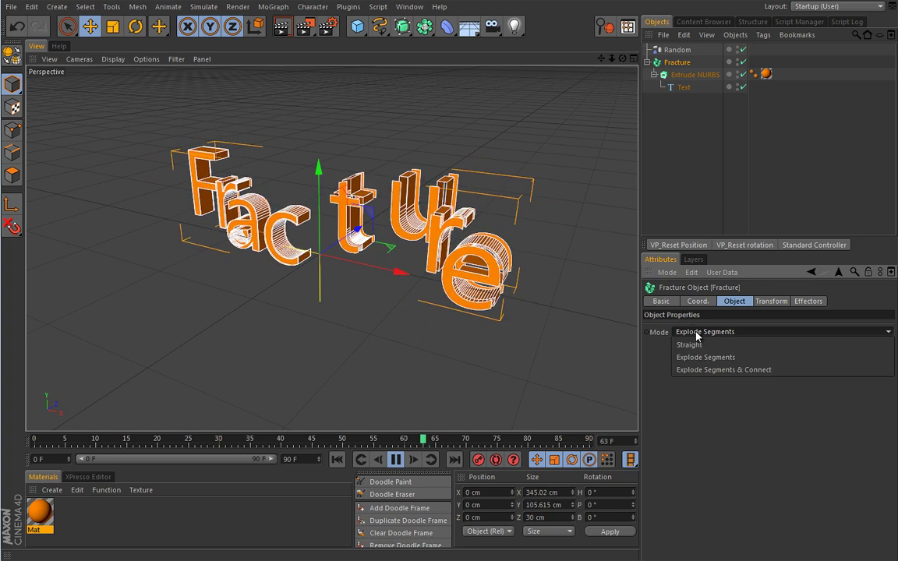
{"action": "left_click", "coordinate": [696, 372]}
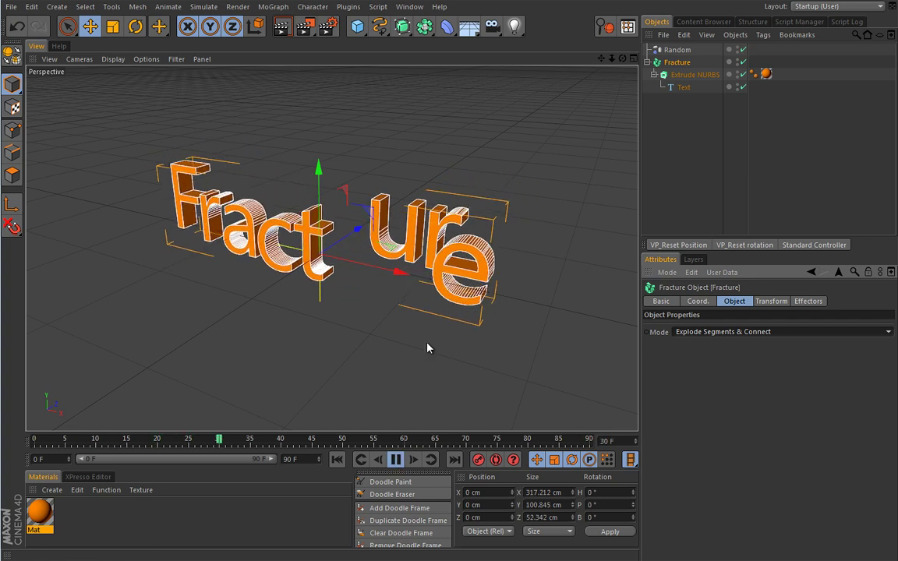
Give the Random effector a Sphere falloff and move it along X to about 132 cm, around the last letters
{"action": "left_click", "coordinate": [677, 49]}
{"action": "left_click", "coordinate": [845, 302]}
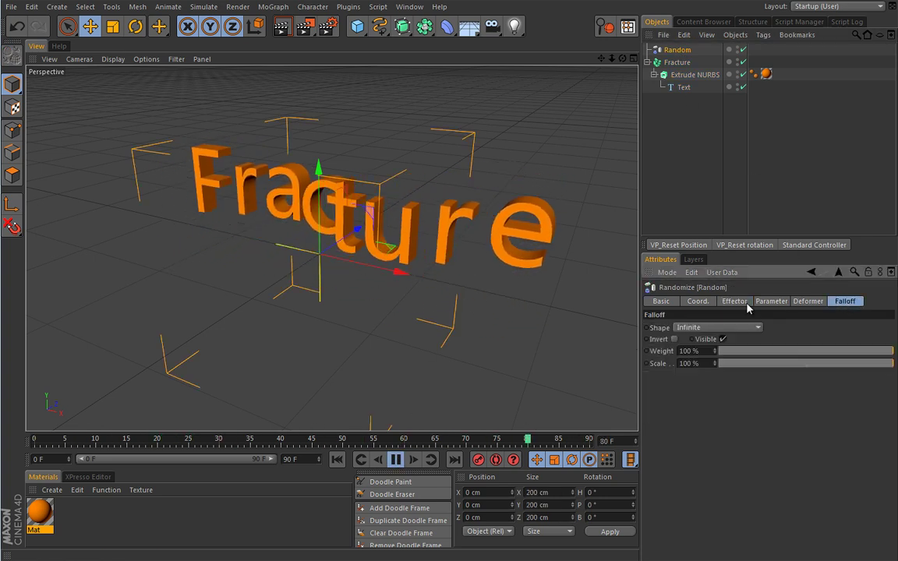
{"action": "left_click", "coordinate": [714, 328]}
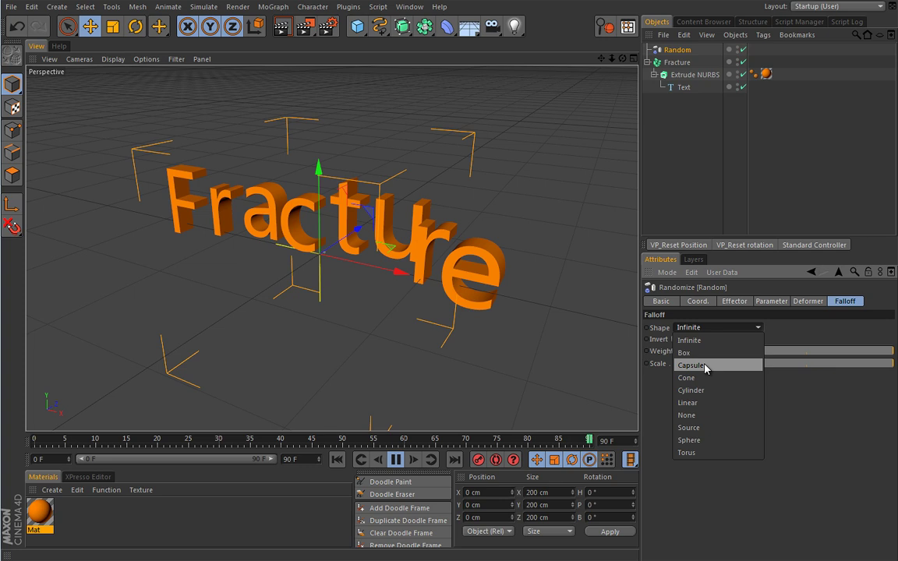
{"action": "left_click", "coordinate": [691, 440]}
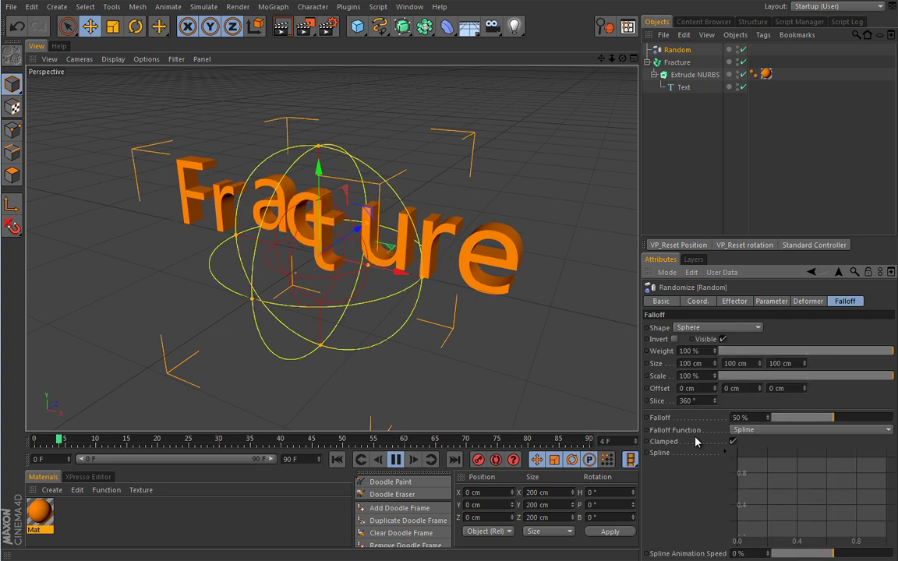
{"action": "left_click_drag", "start_coordinate": [391, 254], "coordinate": [448, 262]}
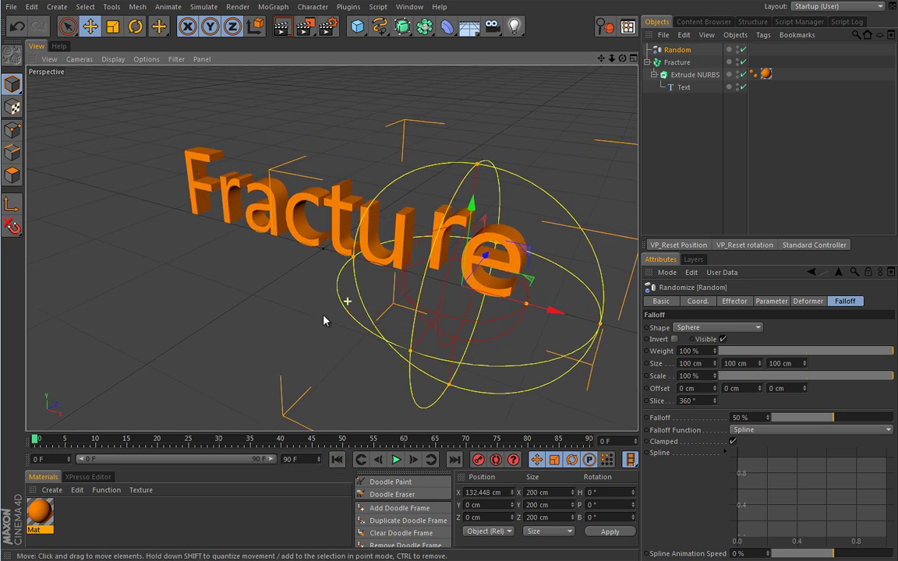
{"action": "left_click_drag", "start_coordinate": [324, 320], "coordinate": [318, 291], "text": "alt"}
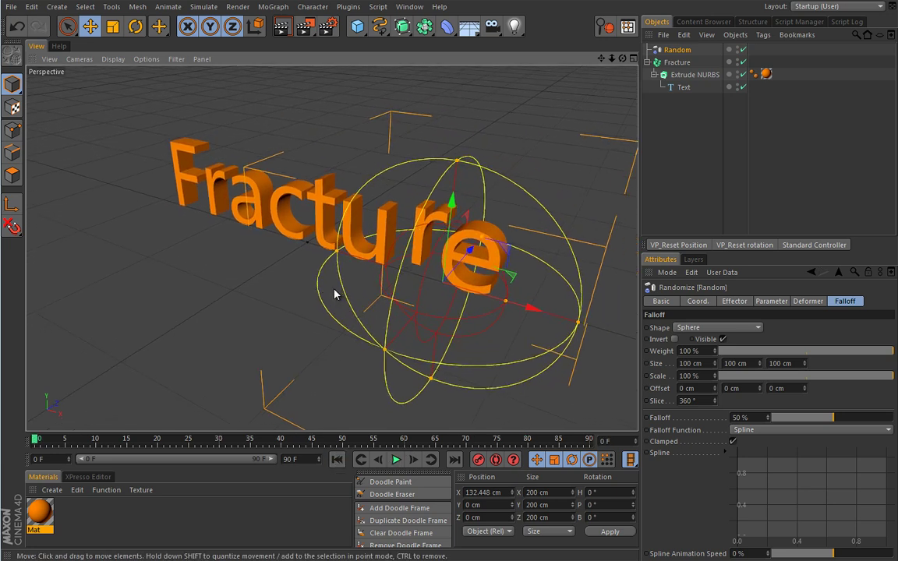
Delete the Random effector and select the Fracture object
{"action": "key", "text": "Delete"}
{"action": "left_click", "coordinate": [677, 49]}
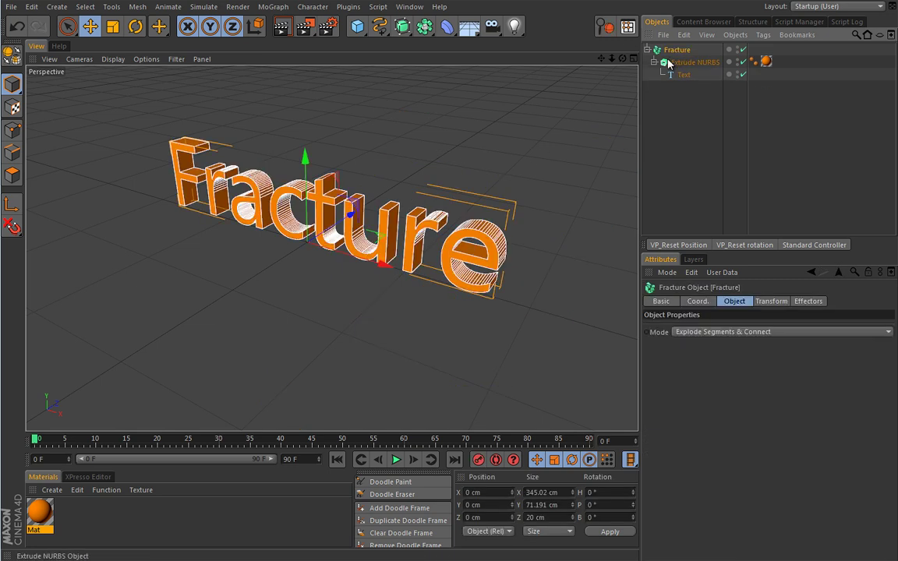
{"action": "left_click_drag", "start_coordinate": [331, 300], "coordinate": [344, 295], "text": "alt"}
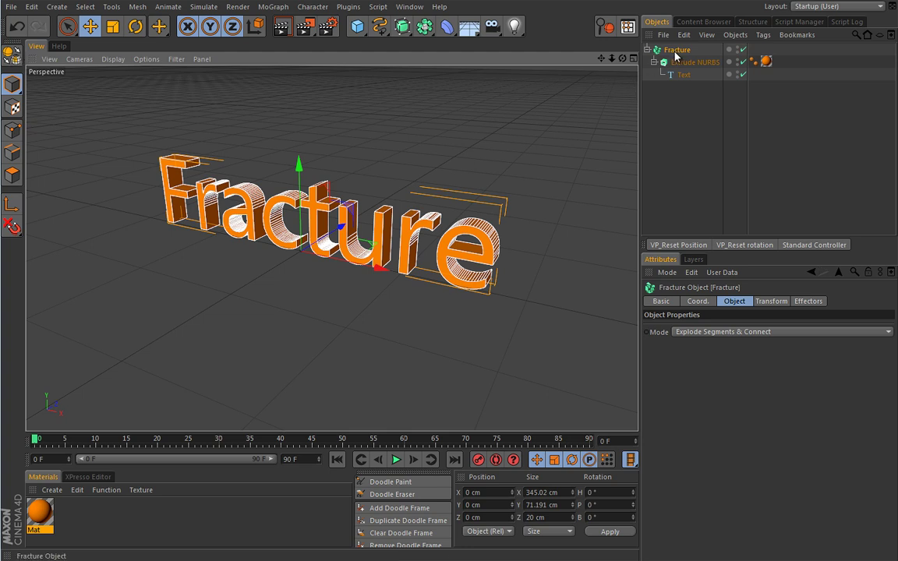
Make the Fracture object editable and inspect the individual letter objects inside it
{"action": "key", "text": "c"}
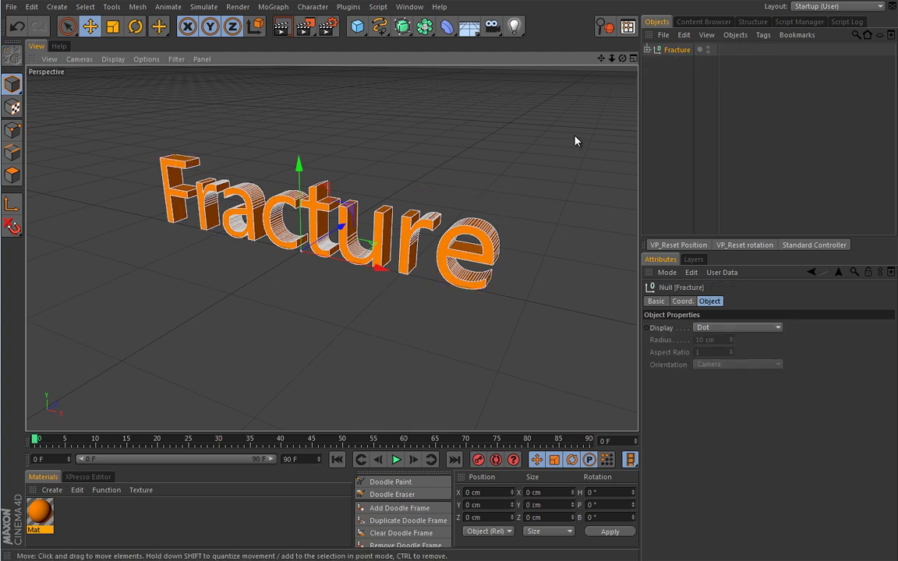
{"action": "left_click", "coordinate": [647, 50]}
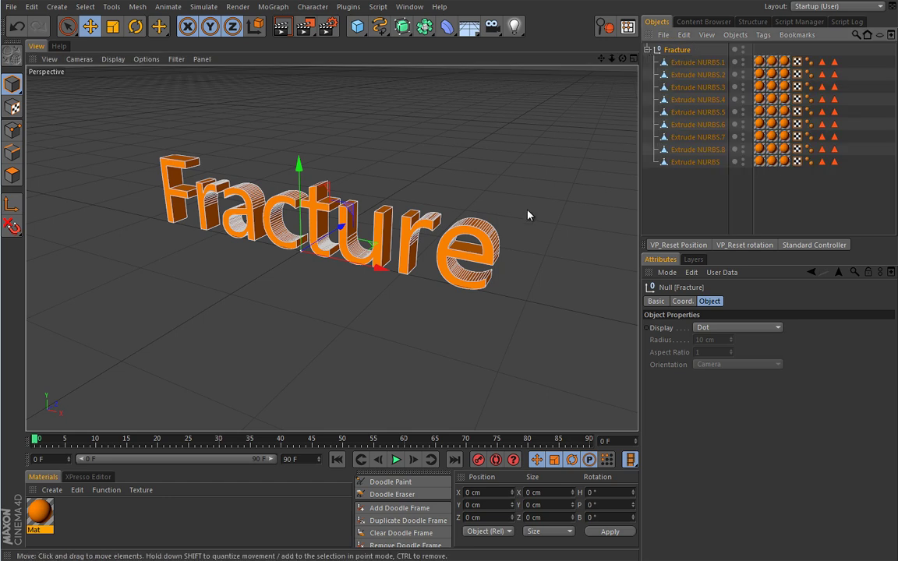
{"action": "left_click", "coordinate": [690, 75]}
{"action": "left_click", "coordinate": [685, 89]}
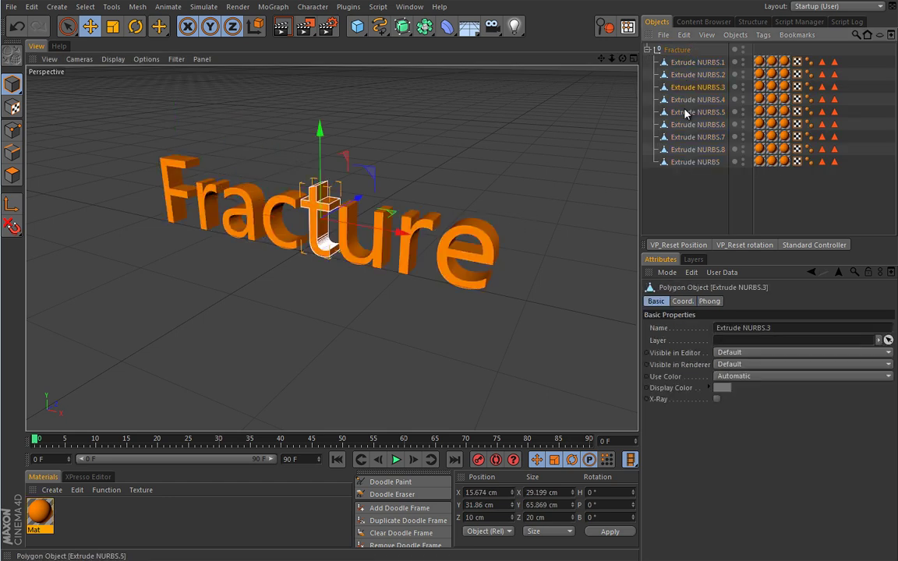
{"action": "left_click", "coordinate": [685, 112]}
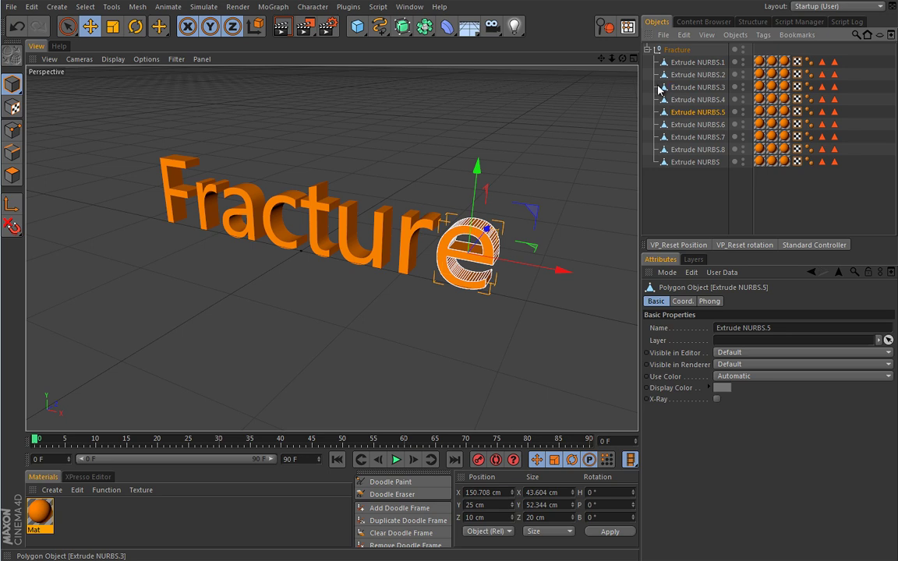
Undo the conversion of the Fracture object into editable polygon objects
{"action": "key", "text": "ctrl+z"}
{"action": "key", "text": "ctrl+z"}
{"action": "key", "text": "ctrl+z"}
{"action": "key", "text": "ctrl+z"}
{"action": "key", "text": "ctrl+z"}
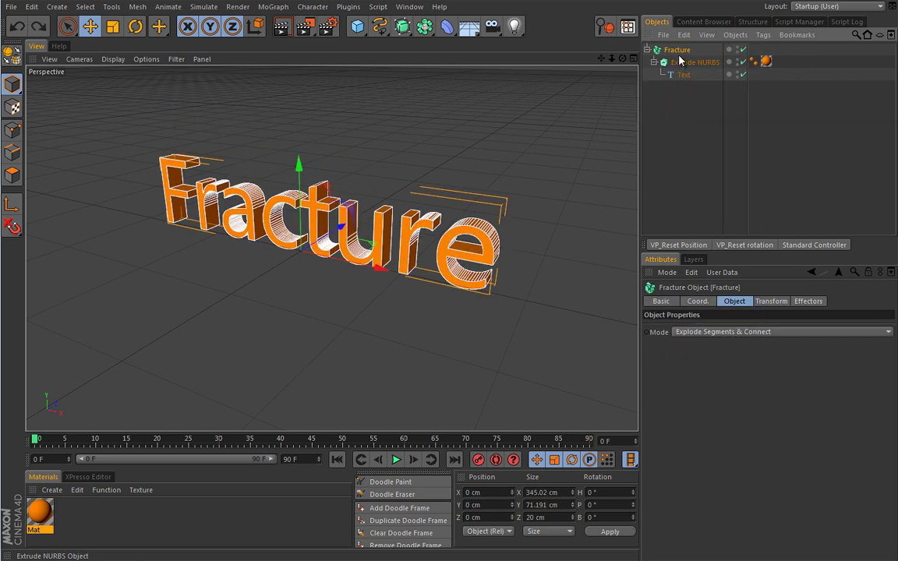
Set the Fracture object's mode to Explode Segments and make the object editable
{"action": "left_click", "coordinate": [685, 334]}
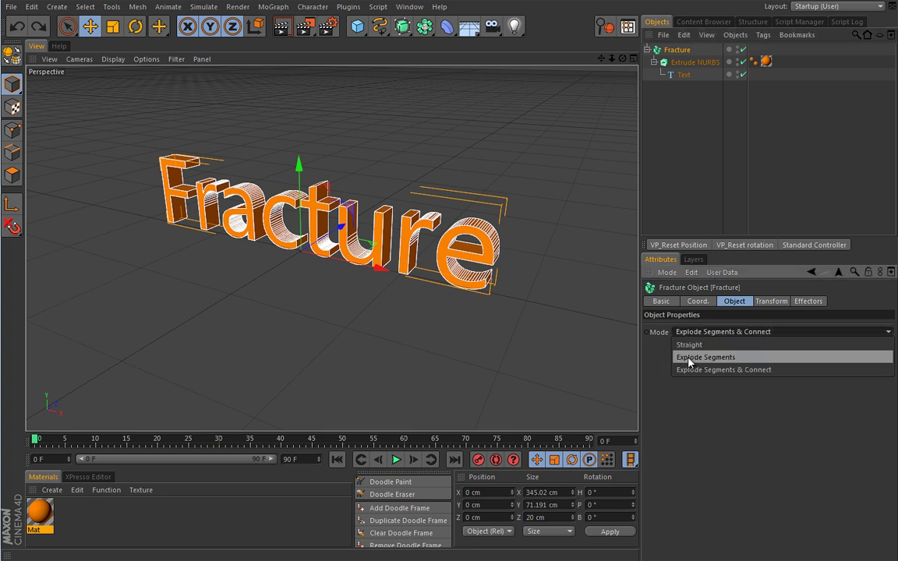
{"action": "left_click", "coordinate": [690, 358]}
{"action": "key", "text": "c"}
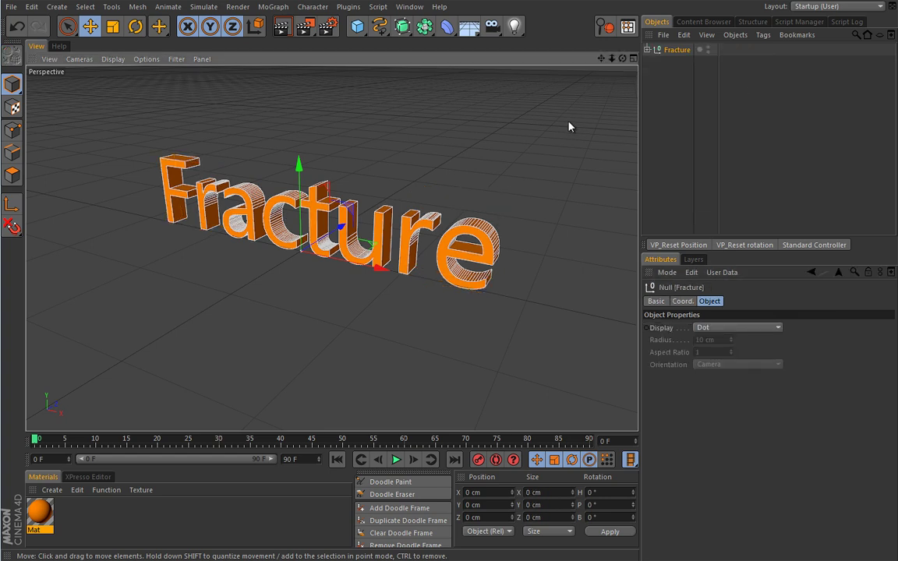
Expand the converted Fracture object, inspect its separate extrusion and cap pieces, and select Cap 1.8
{"action": "left_click", "coordinate": [647, 49]}
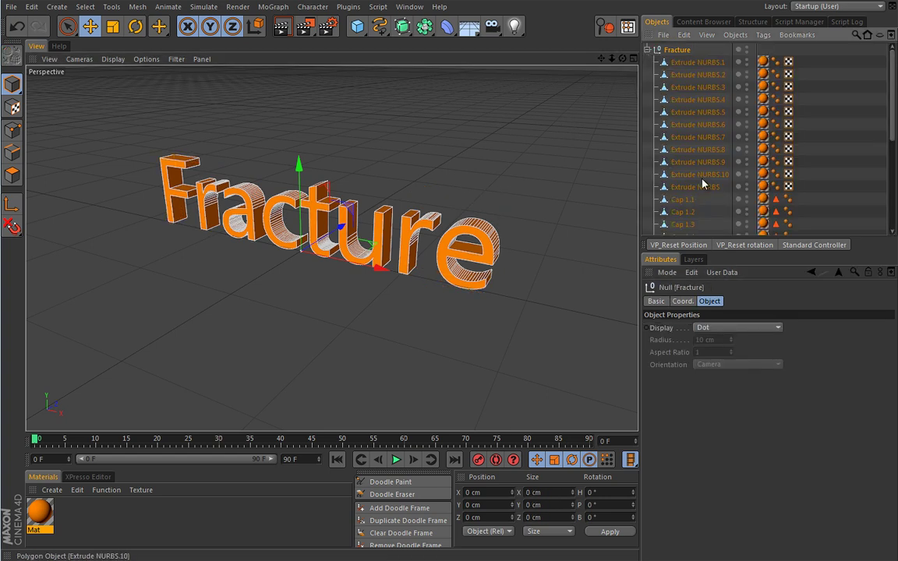
{"action": "scroll", "coordinate": [894, 136], "scroll_direction": "down", "scroll_amount": 5}
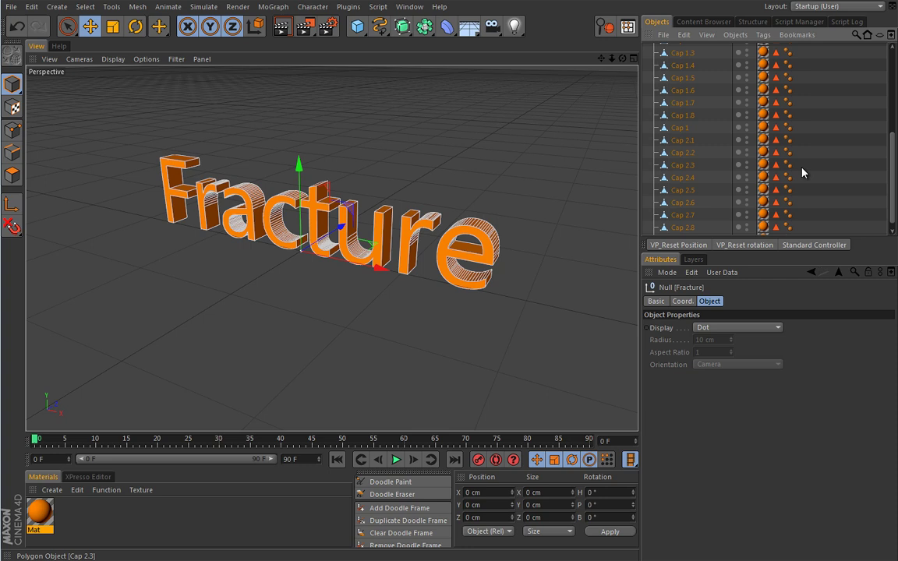
{"action": "left_click", "coordinate": [685, 116]}
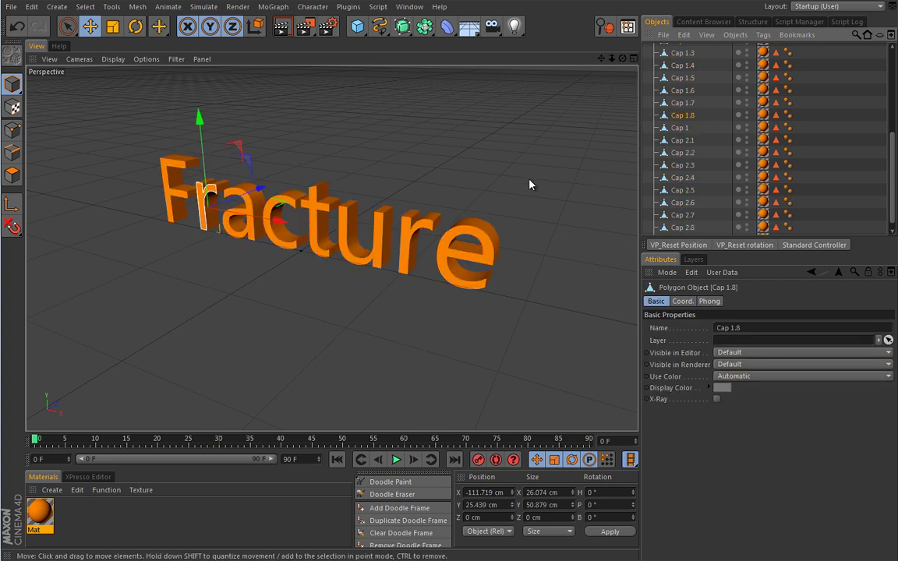
Undo the piece selection and the conversion of the Fracture object to polygon pieces
{"action": "key", "text": "ctrl+z"}
{"action": "key", "text": "ctrl+z"}
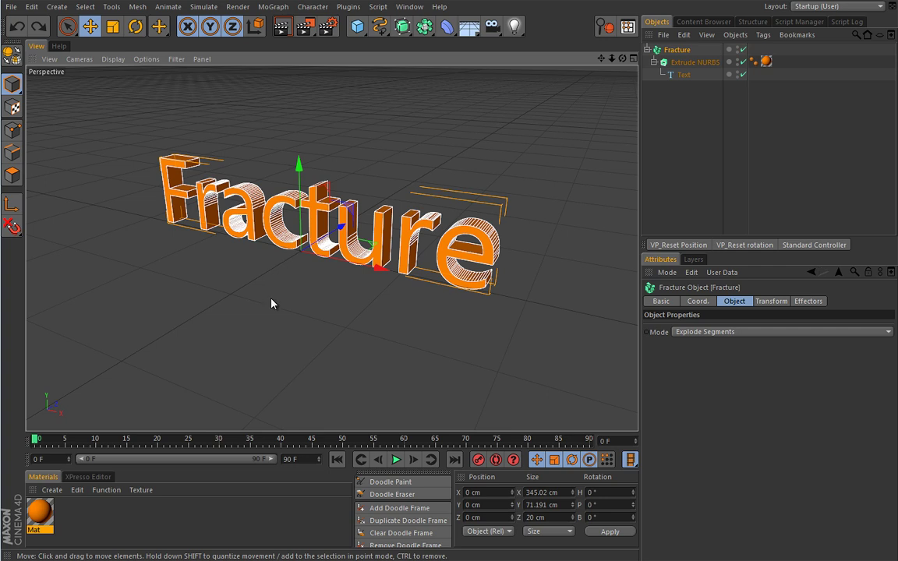
Activate the MoGraph Selection tool with the Fracture object selected
{"action": "left_click", "coordinate": [276, 7]}
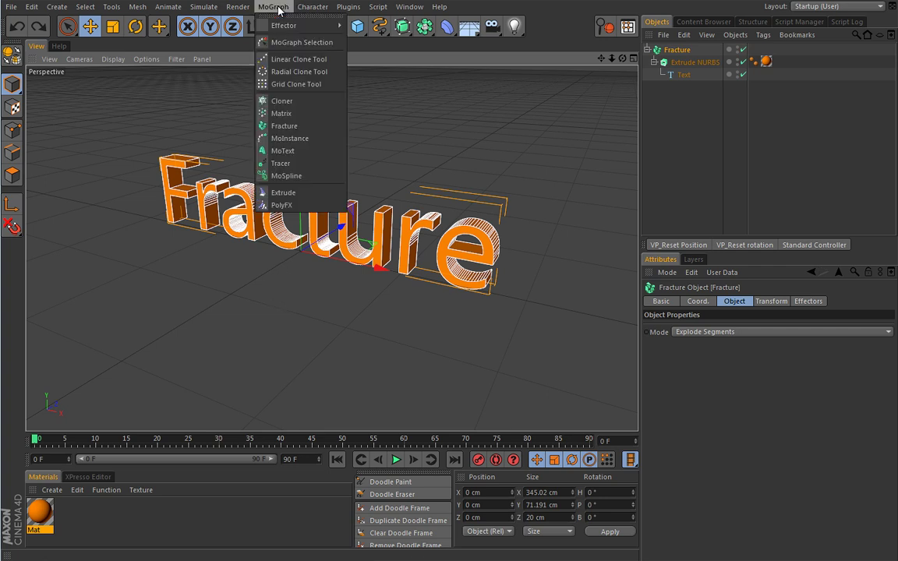
{"action": "left_click", "coordinate": [303, 43]}
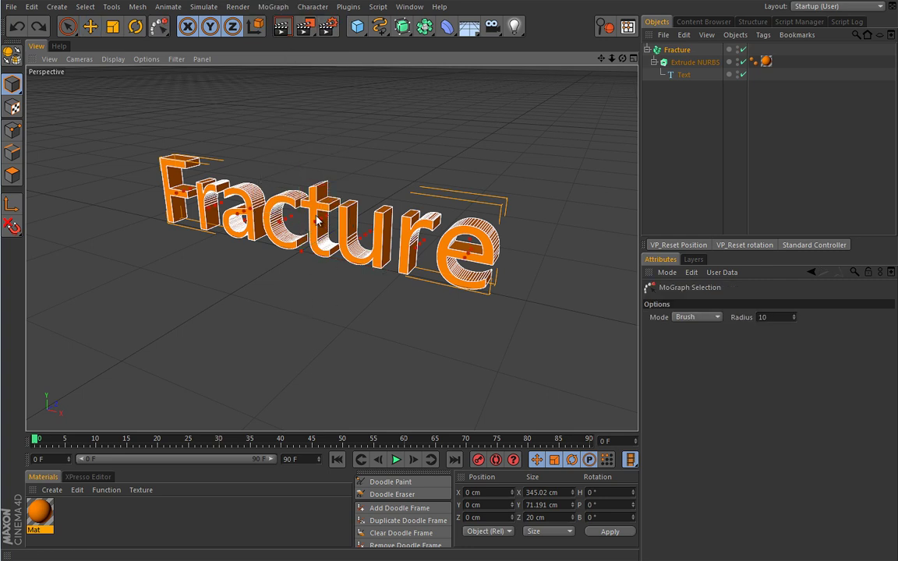
{"action": "left_click", "coordinate": [686, 63]}
{"action": "left_click", "coordinate": [677, 49]}
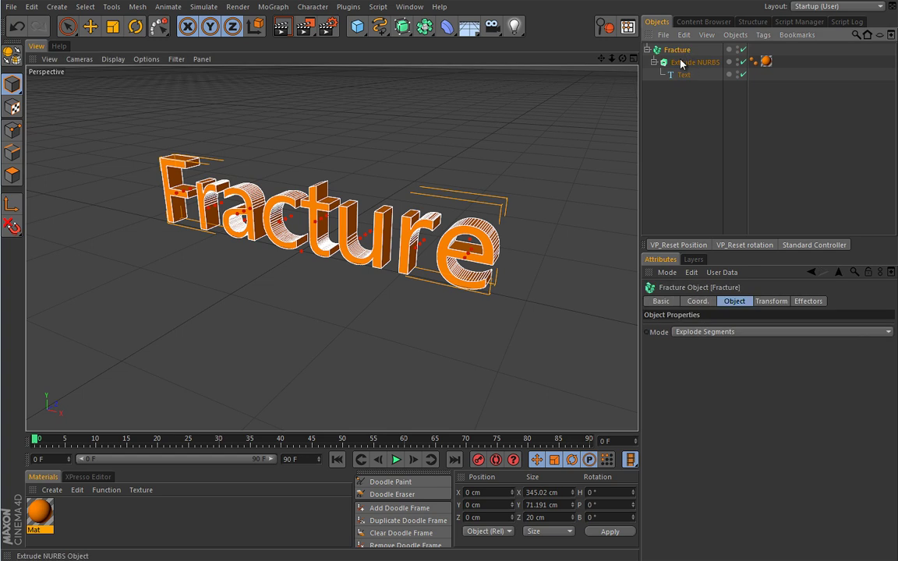
Compare the Fracture object's selectable points in the Explode Segments & Connect, Straight and Explode Segments modes
{"action": "left_click", "coordinate": [696, 331]}
{"action": "left_click", "coordinate": [701, 368]}
{"action": "left_click", "coordinate": [698, 334]}
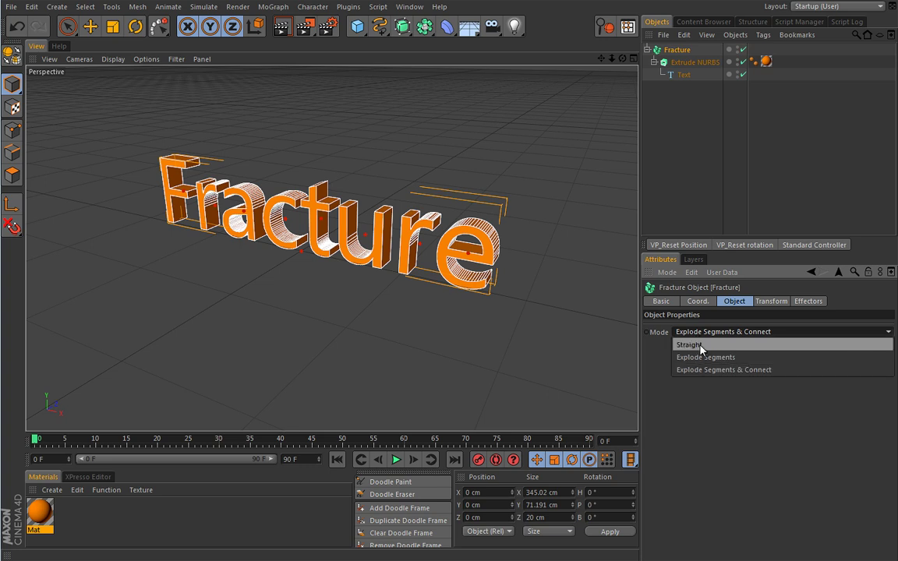
{"action": "left_click", "coordinate": [701, 345]}
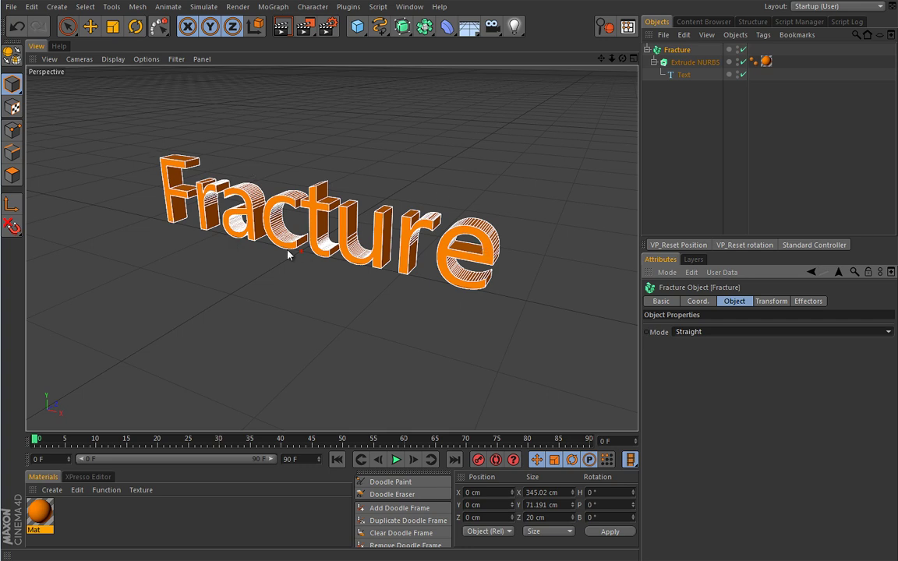
{"action": "left_click", "coordinate": [699, 332]}
{"action": "left_click", "coordinate": [698, 358]}
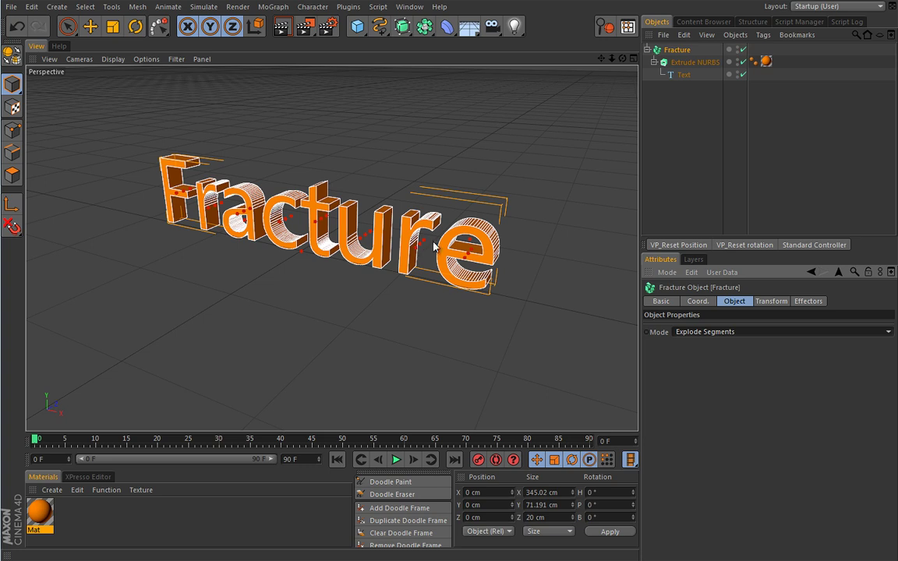
Set the Fracture object's mode to Explode Segments & Connect
{"action": "left_click", "coordinate": [706, 332]}
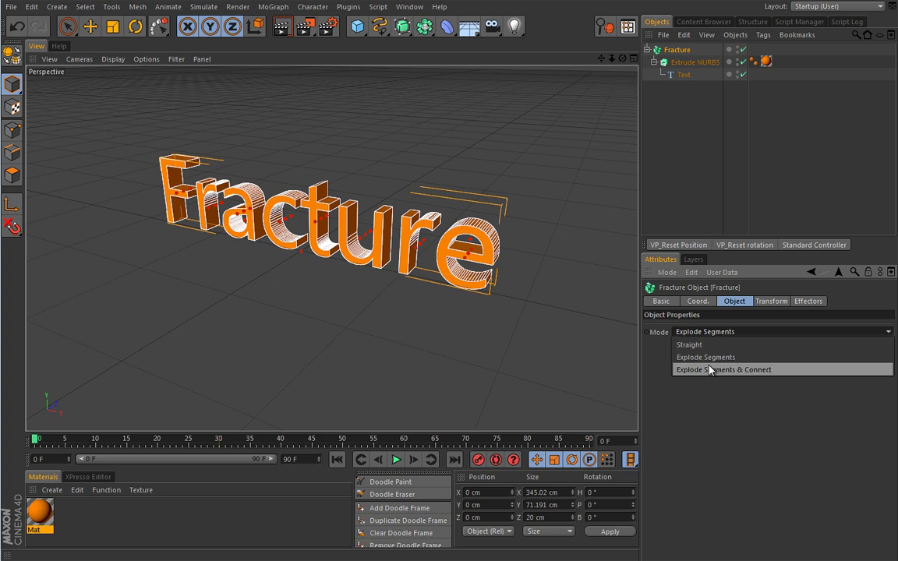
{"action": "left_click", "coordinate": [708, 371]}
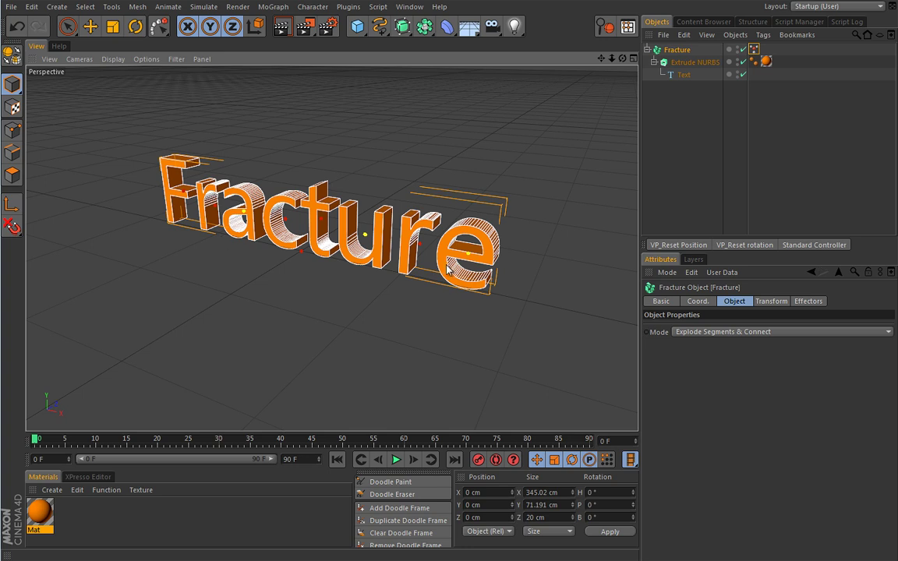
Add a Random effector to the Fracture object, limited to its MoGraph selection
{"action": "left_click", "coordinate": [273, 7]}
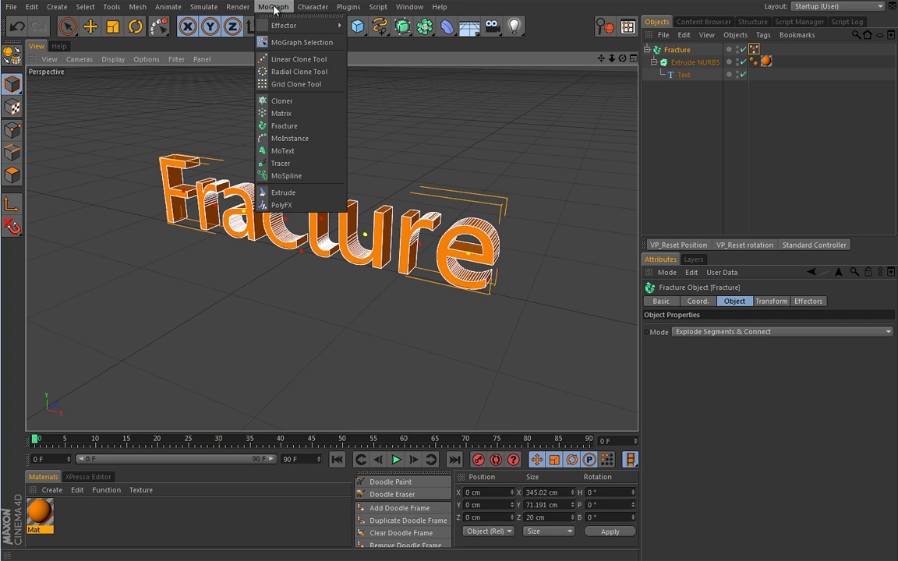
{"action": "left_click", "coordinate": [275, 8]}
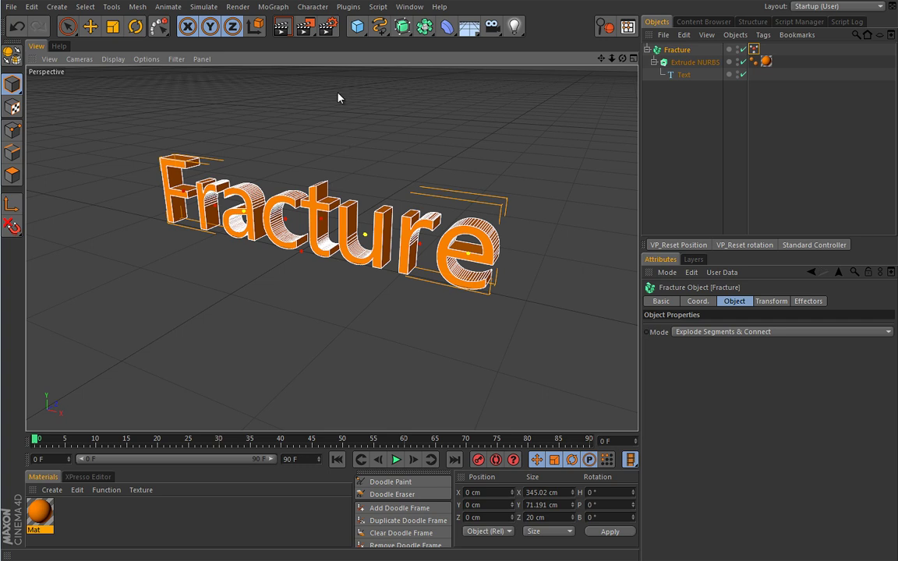
{"action": "left_click", "coordinate": [273, 7]}
{"action": "mouse_move", "coordinate": [300, 25]}
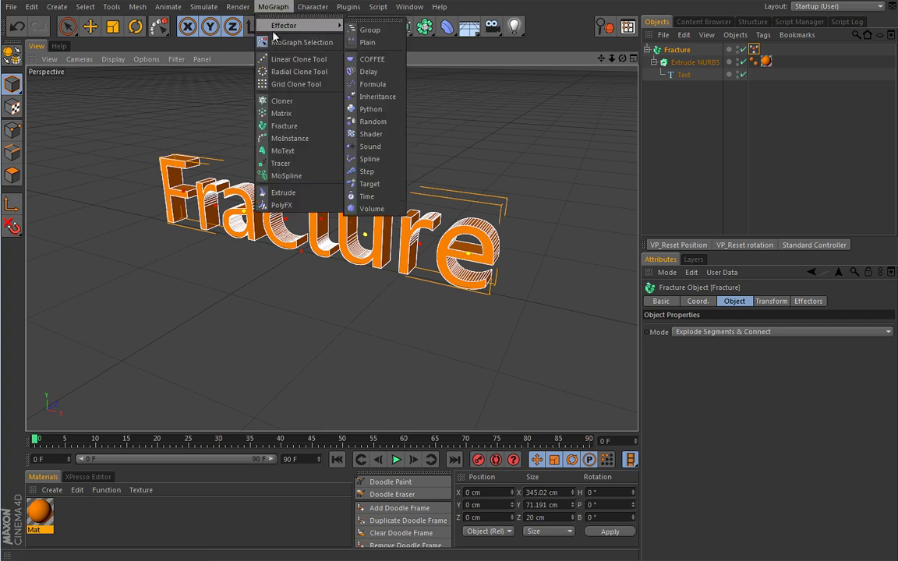
{"action": "left_click", "coordinate": [371, 121]}
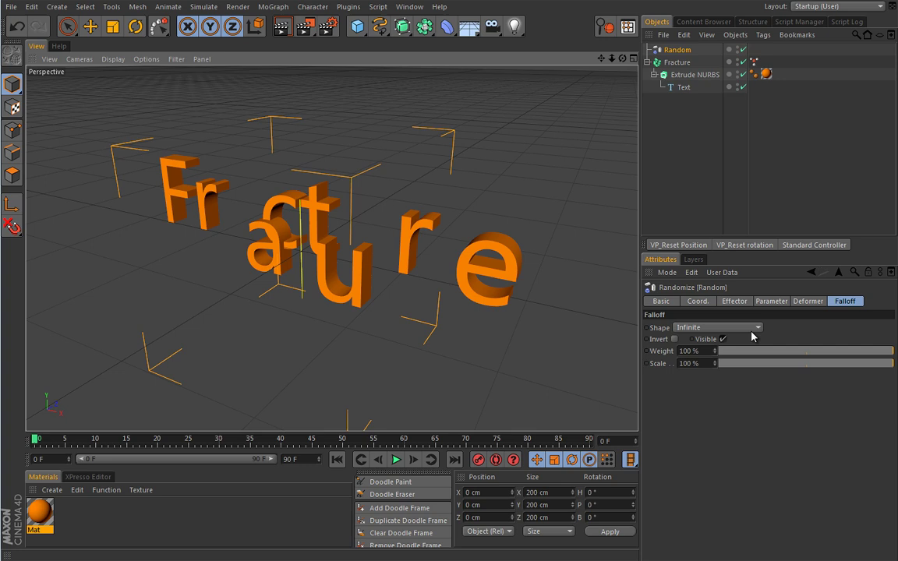
Set the Random effector's random mode to Noise and play the animation
{"action": "left_click", "coordinate": [735, 301]}
{"action": "left_click", "coordinate": [722, 368]}
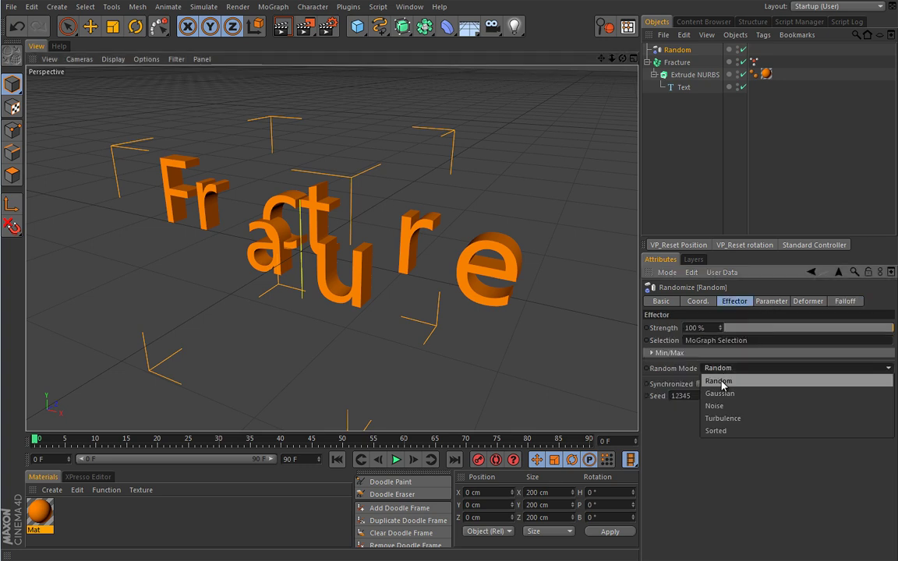
{"action": "left_click", "coordinate": [721, 406]}
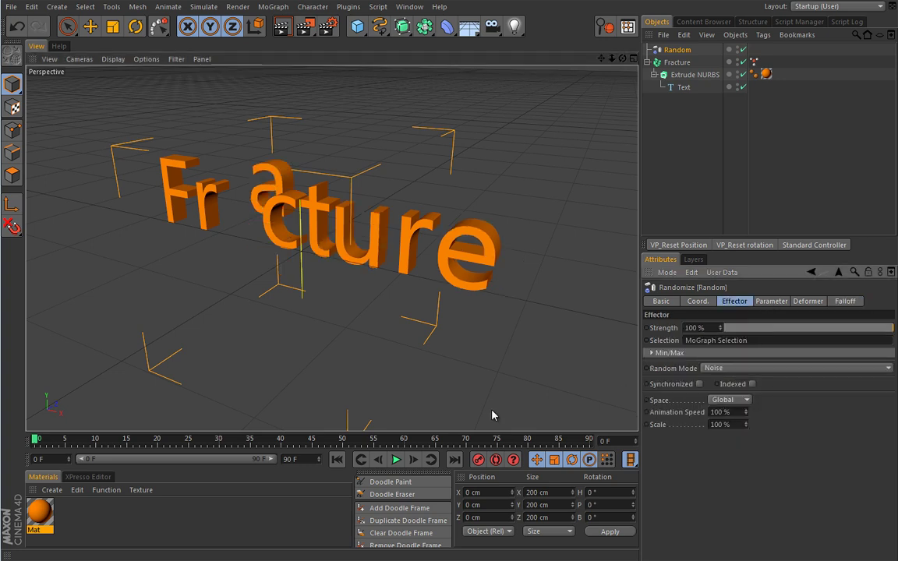
{"action": "left_click", "coordinate": [396, 460]}
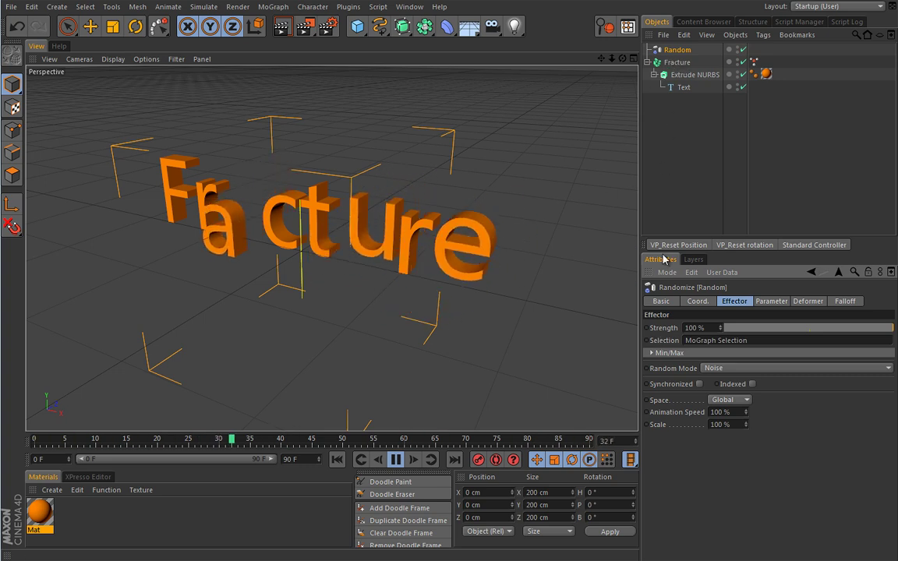
Clear the Random effector's selection, then reassign the Fracture object's MoGraph Selection tag to it
{"action": "left_click", "coordinate": [702, 341]}
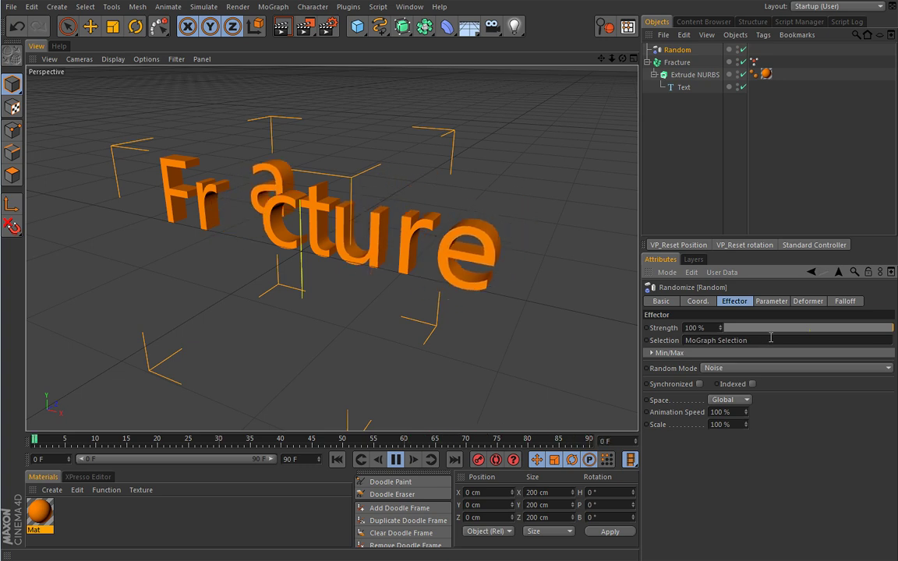
{"action": "key", "text": "Delete"}
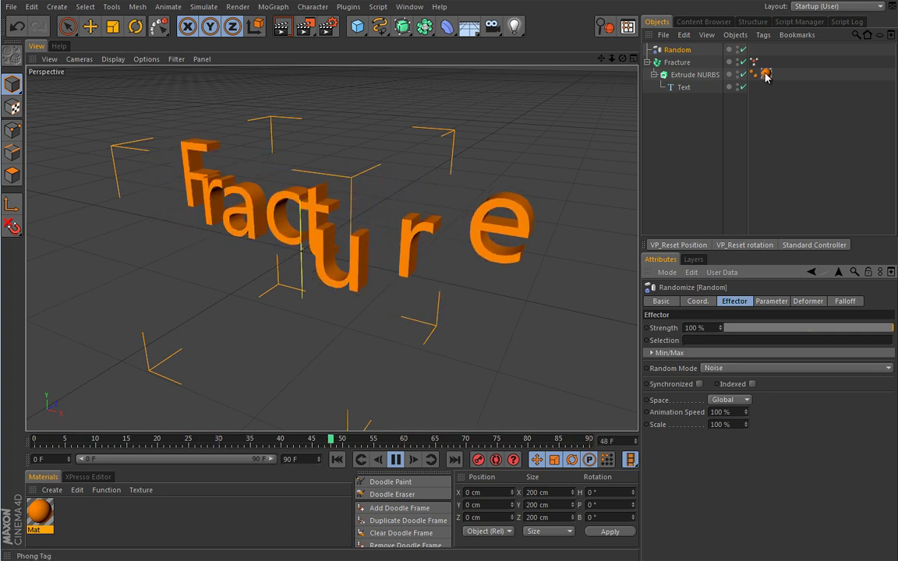
{"action": "left_click_drag", "start_coordinate": [755, 62], "coordinate": [709, 341]}
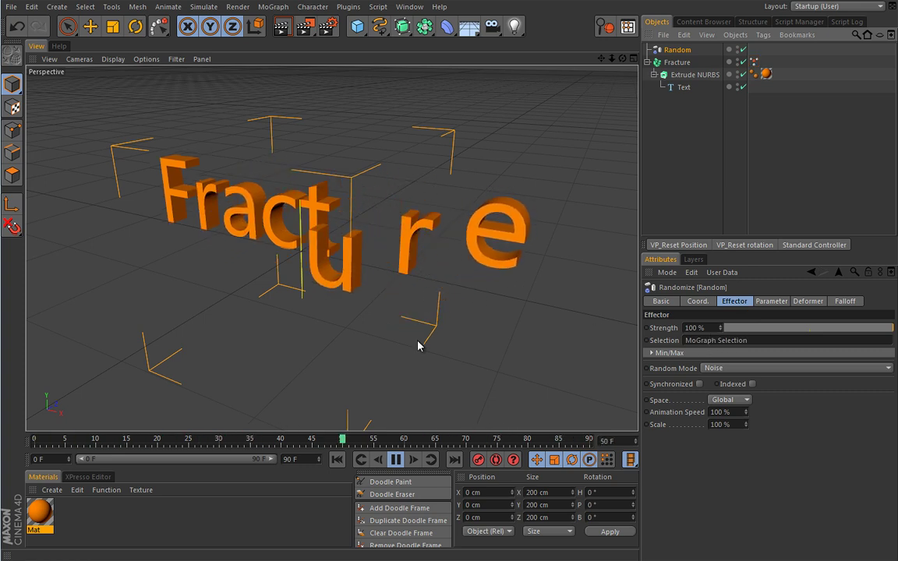
Stop the playback and return the animation to frame 0
{"action": "left_click", "coordinate": [397, 459]}
{"action": "left_click", "coordinate": [339, 460]}
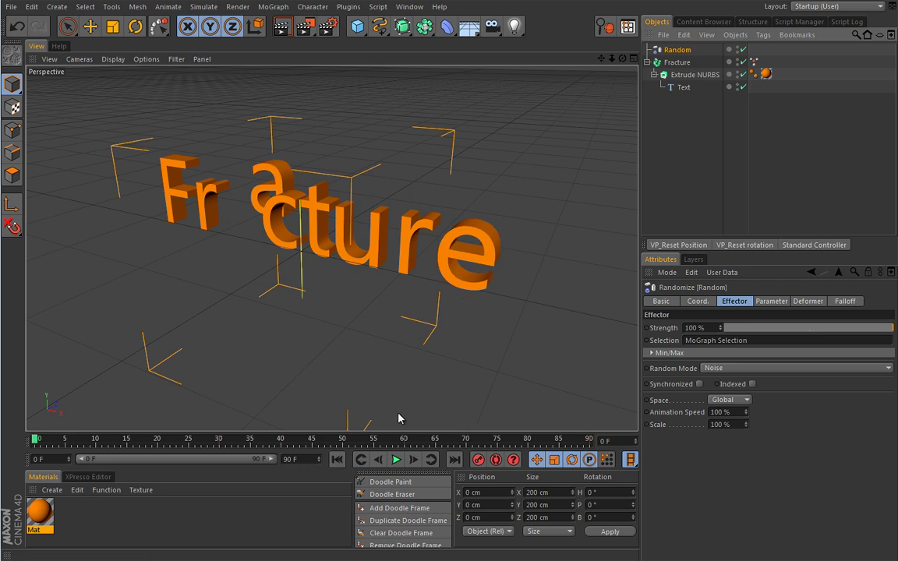